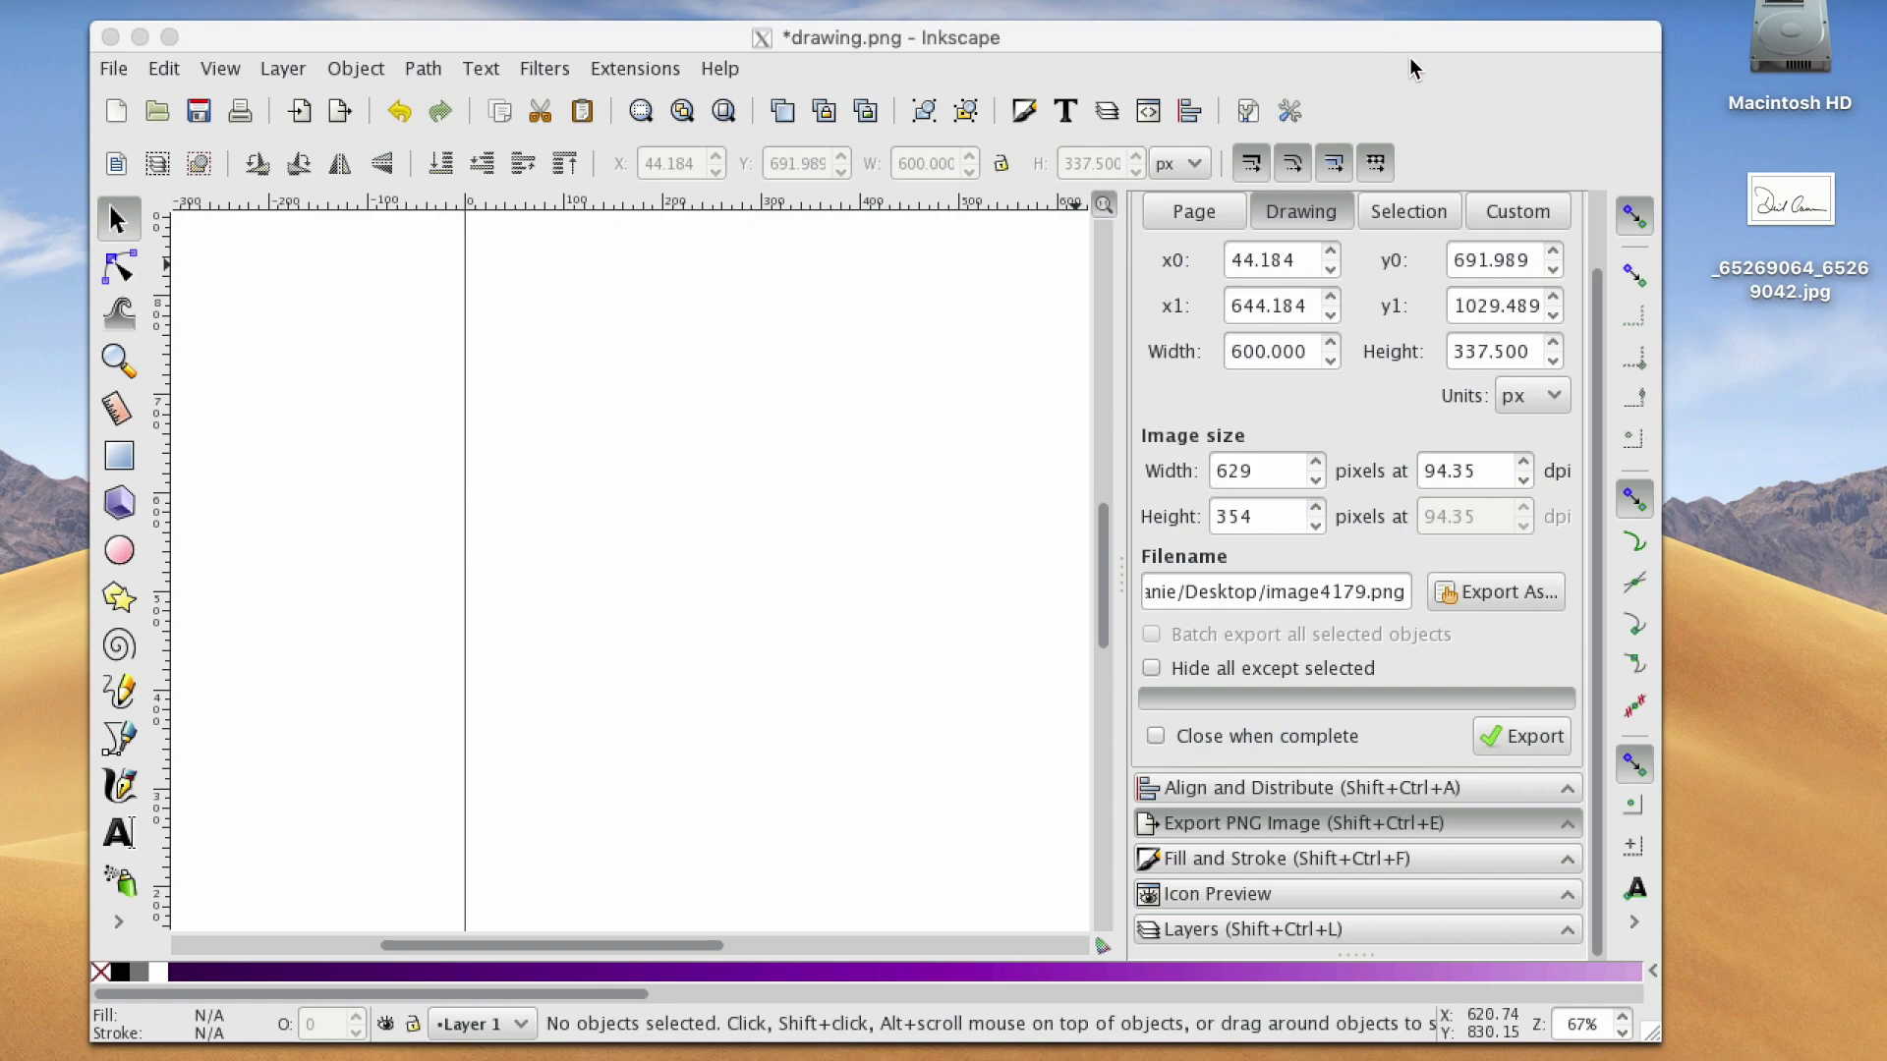
Switch from the desktop signature file back to Inkscape and open the File menu
click(1823, 208)
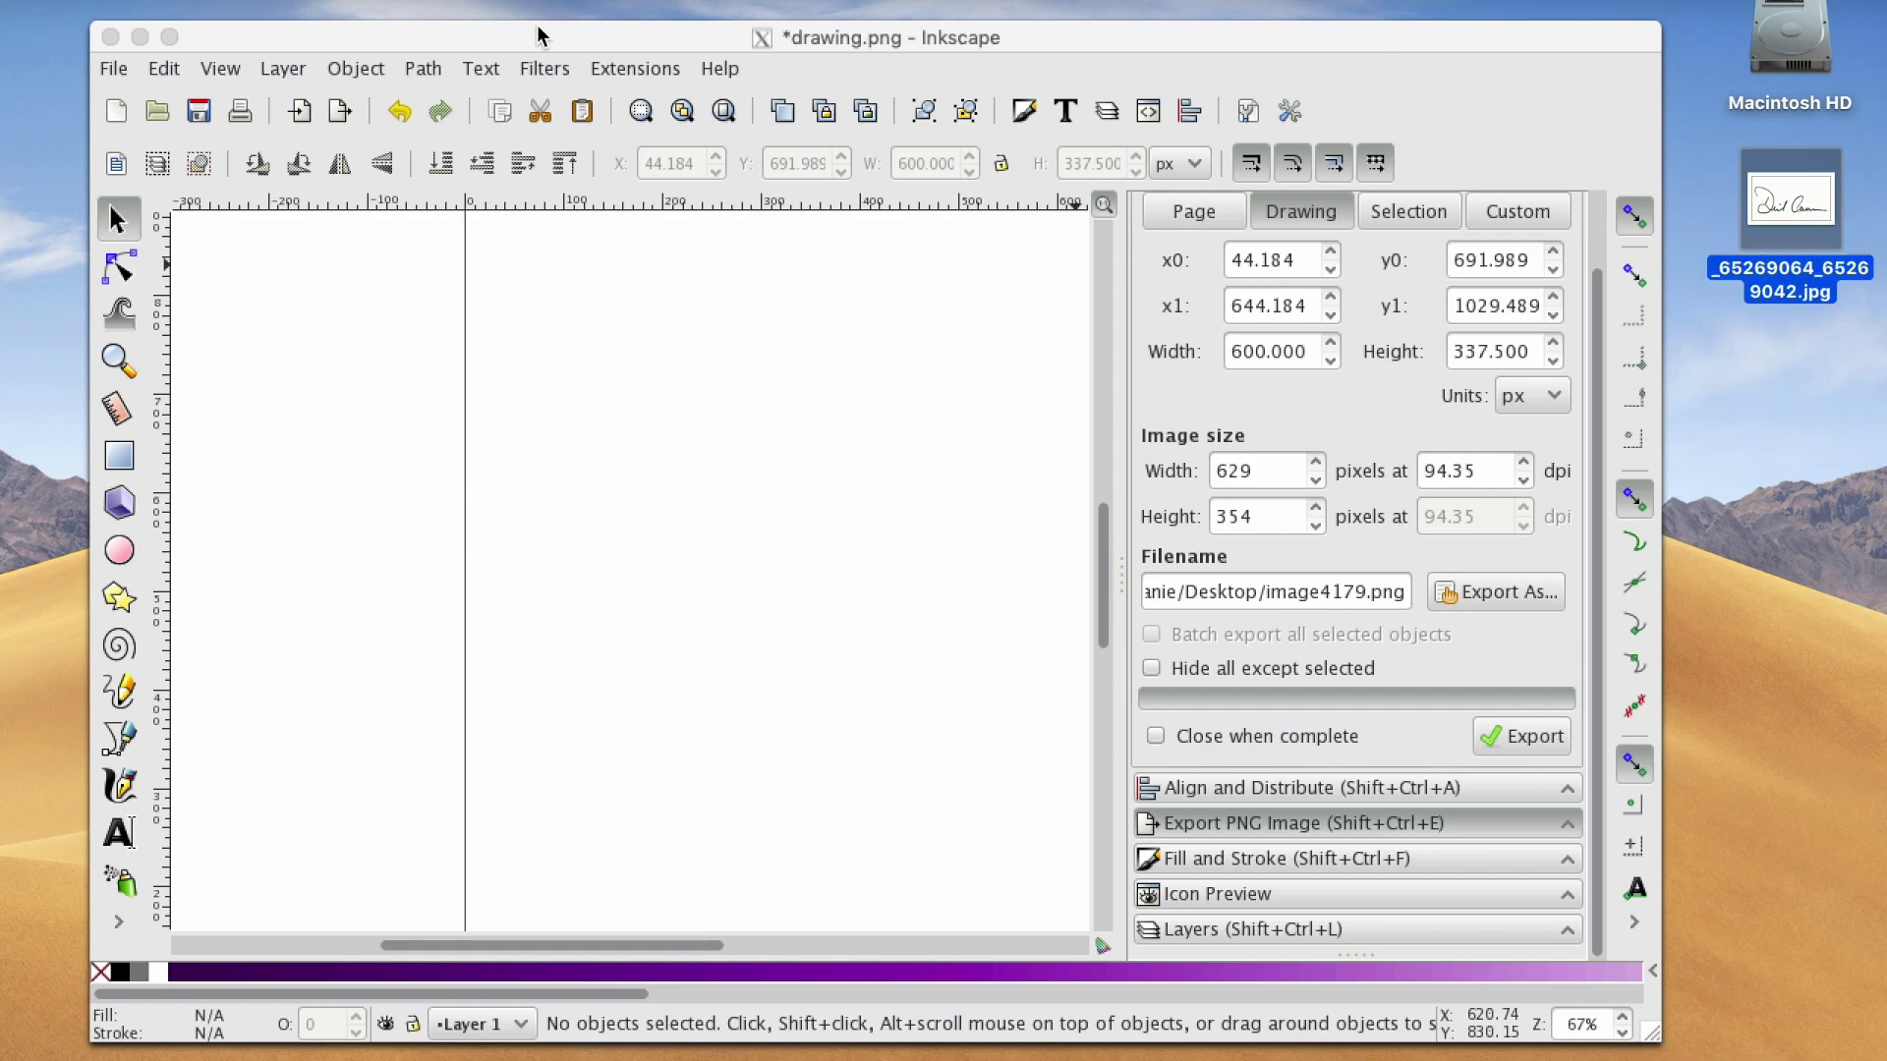
click(173, 2)
click(206, 80)
click(272, 48)
click(114, 71)
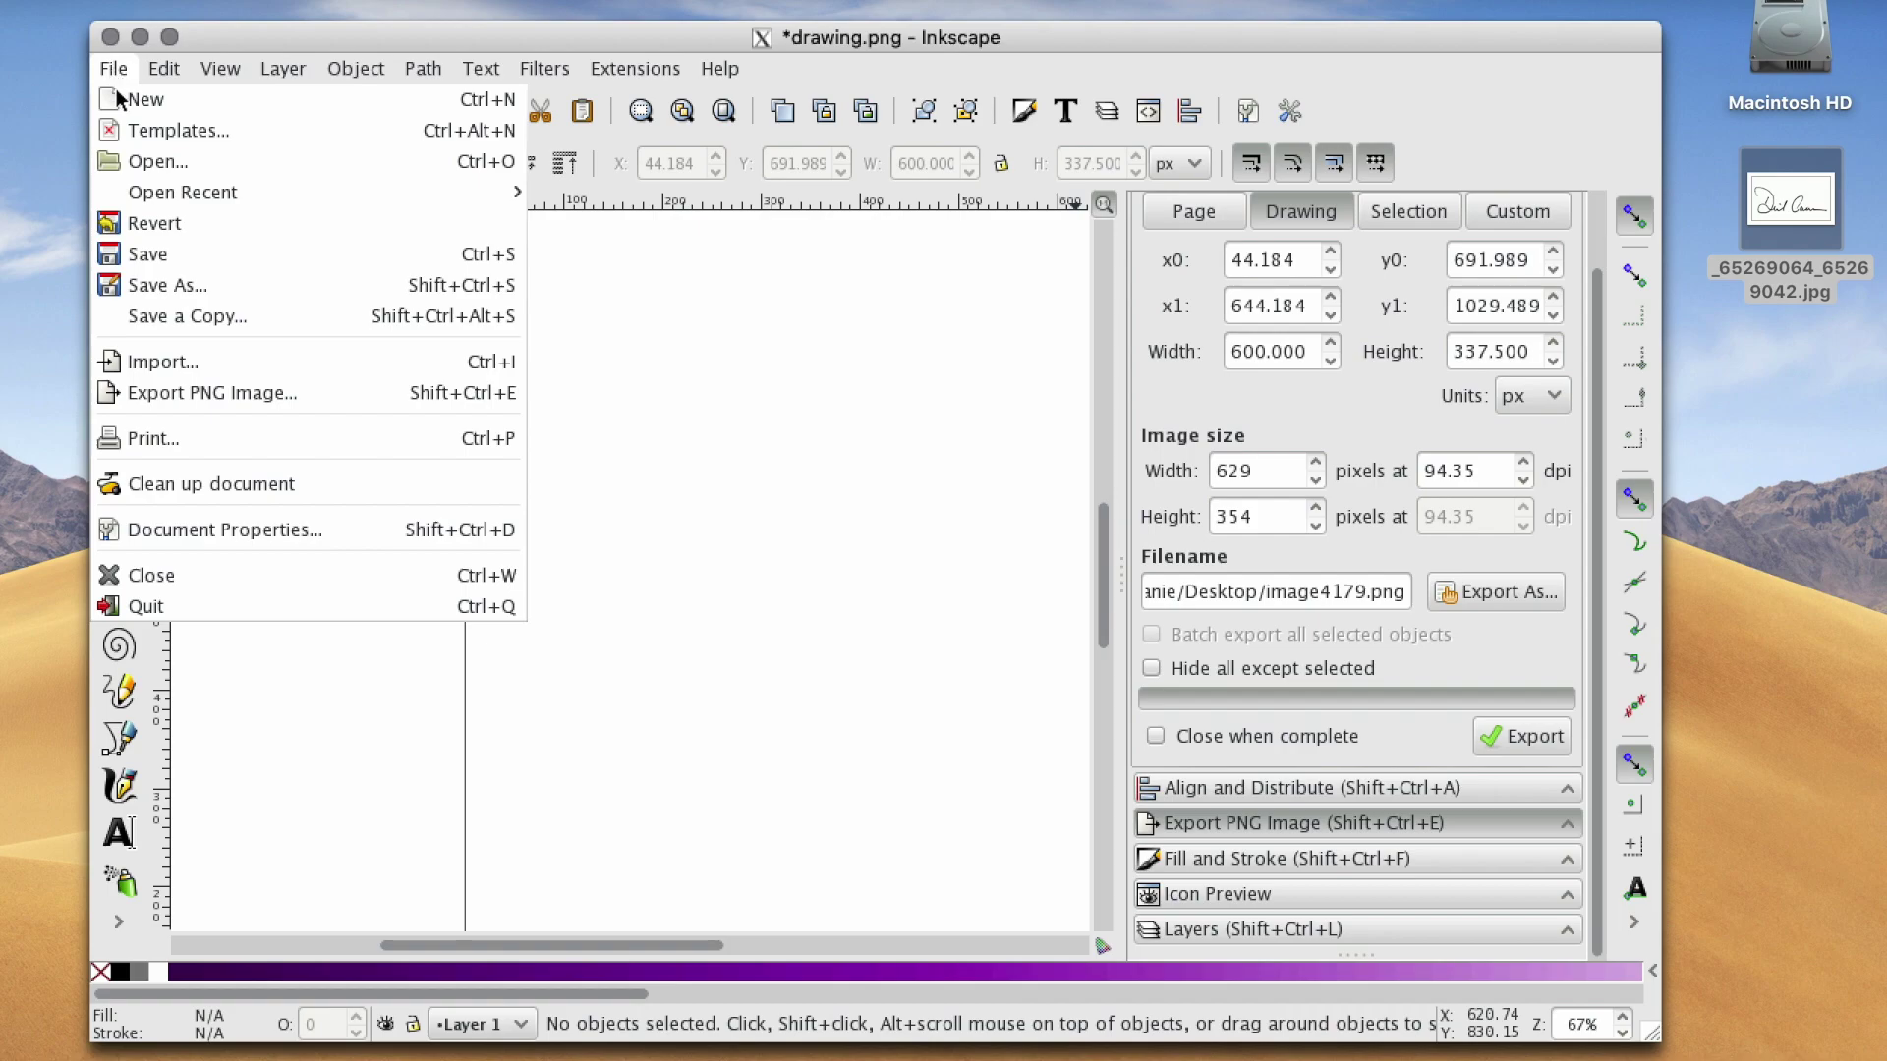
Import the signature JPEG from the Desktop as an embedded bitmap
click(181, 360)
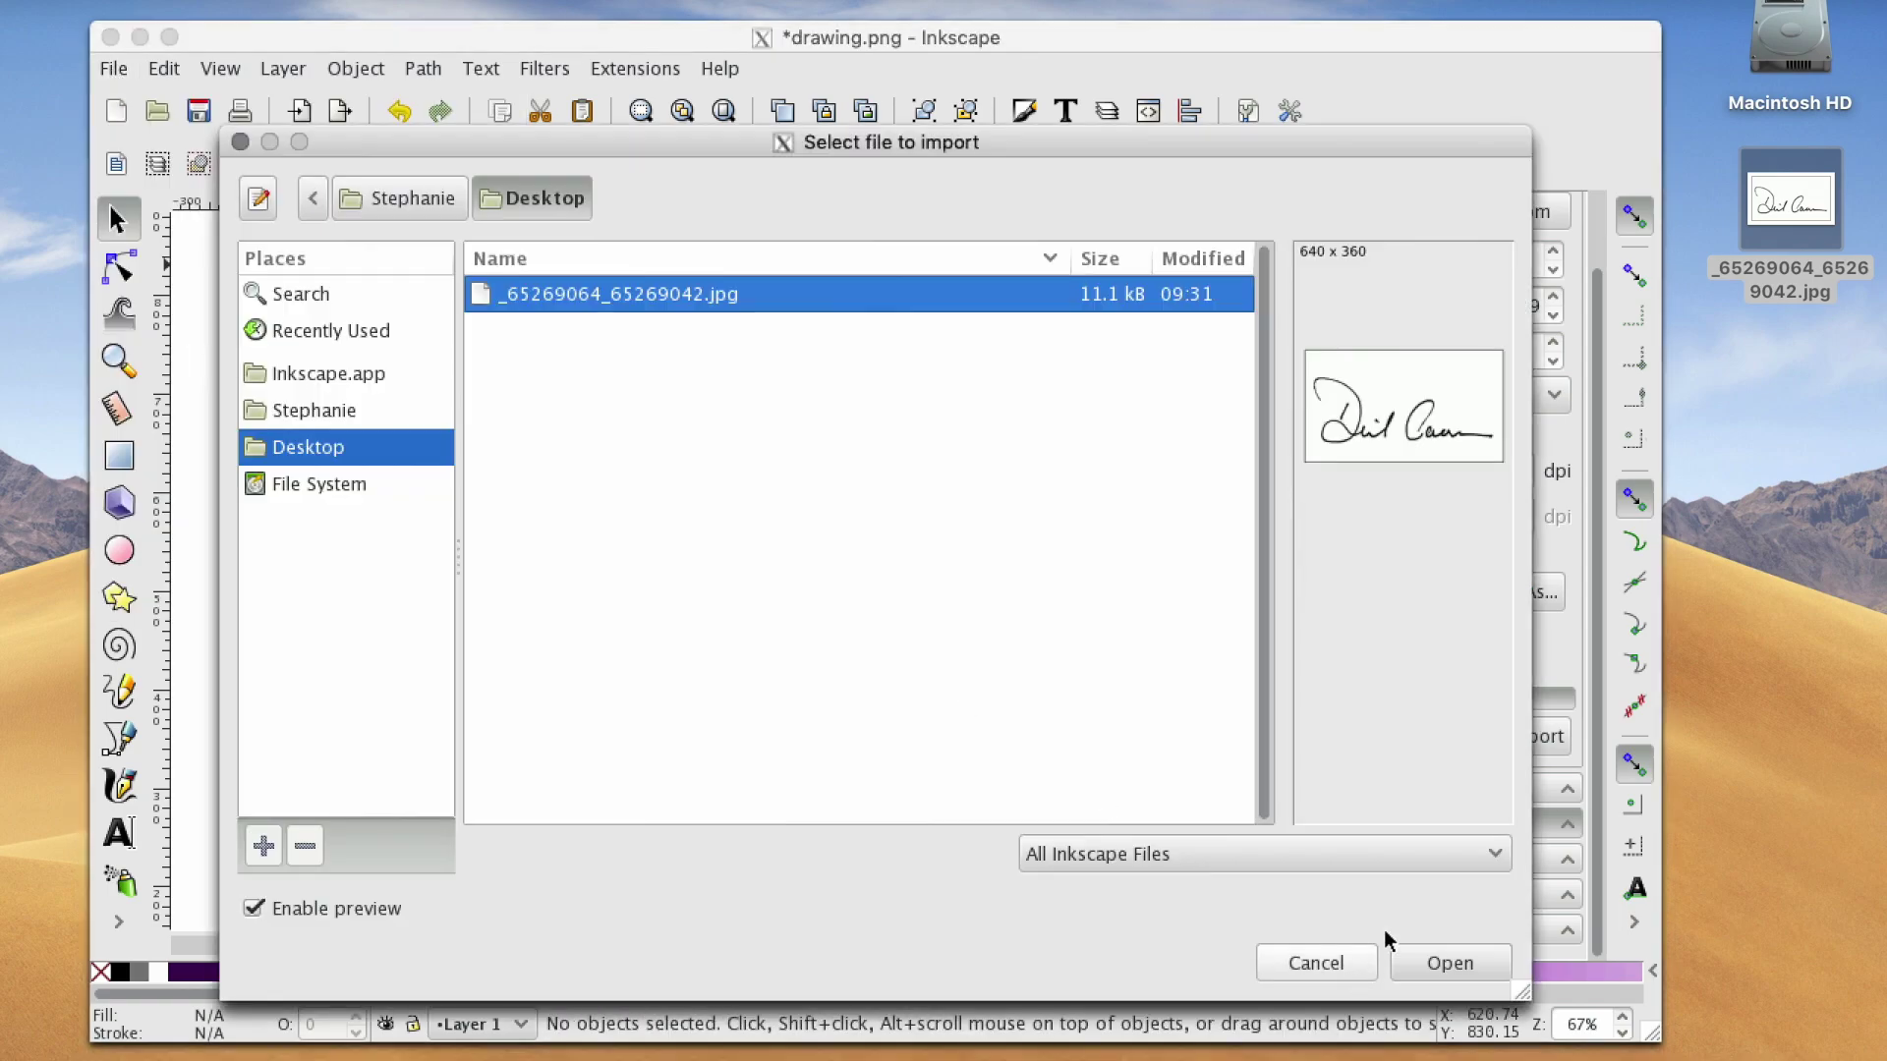
click(1448, 965)
click(1099, 739)
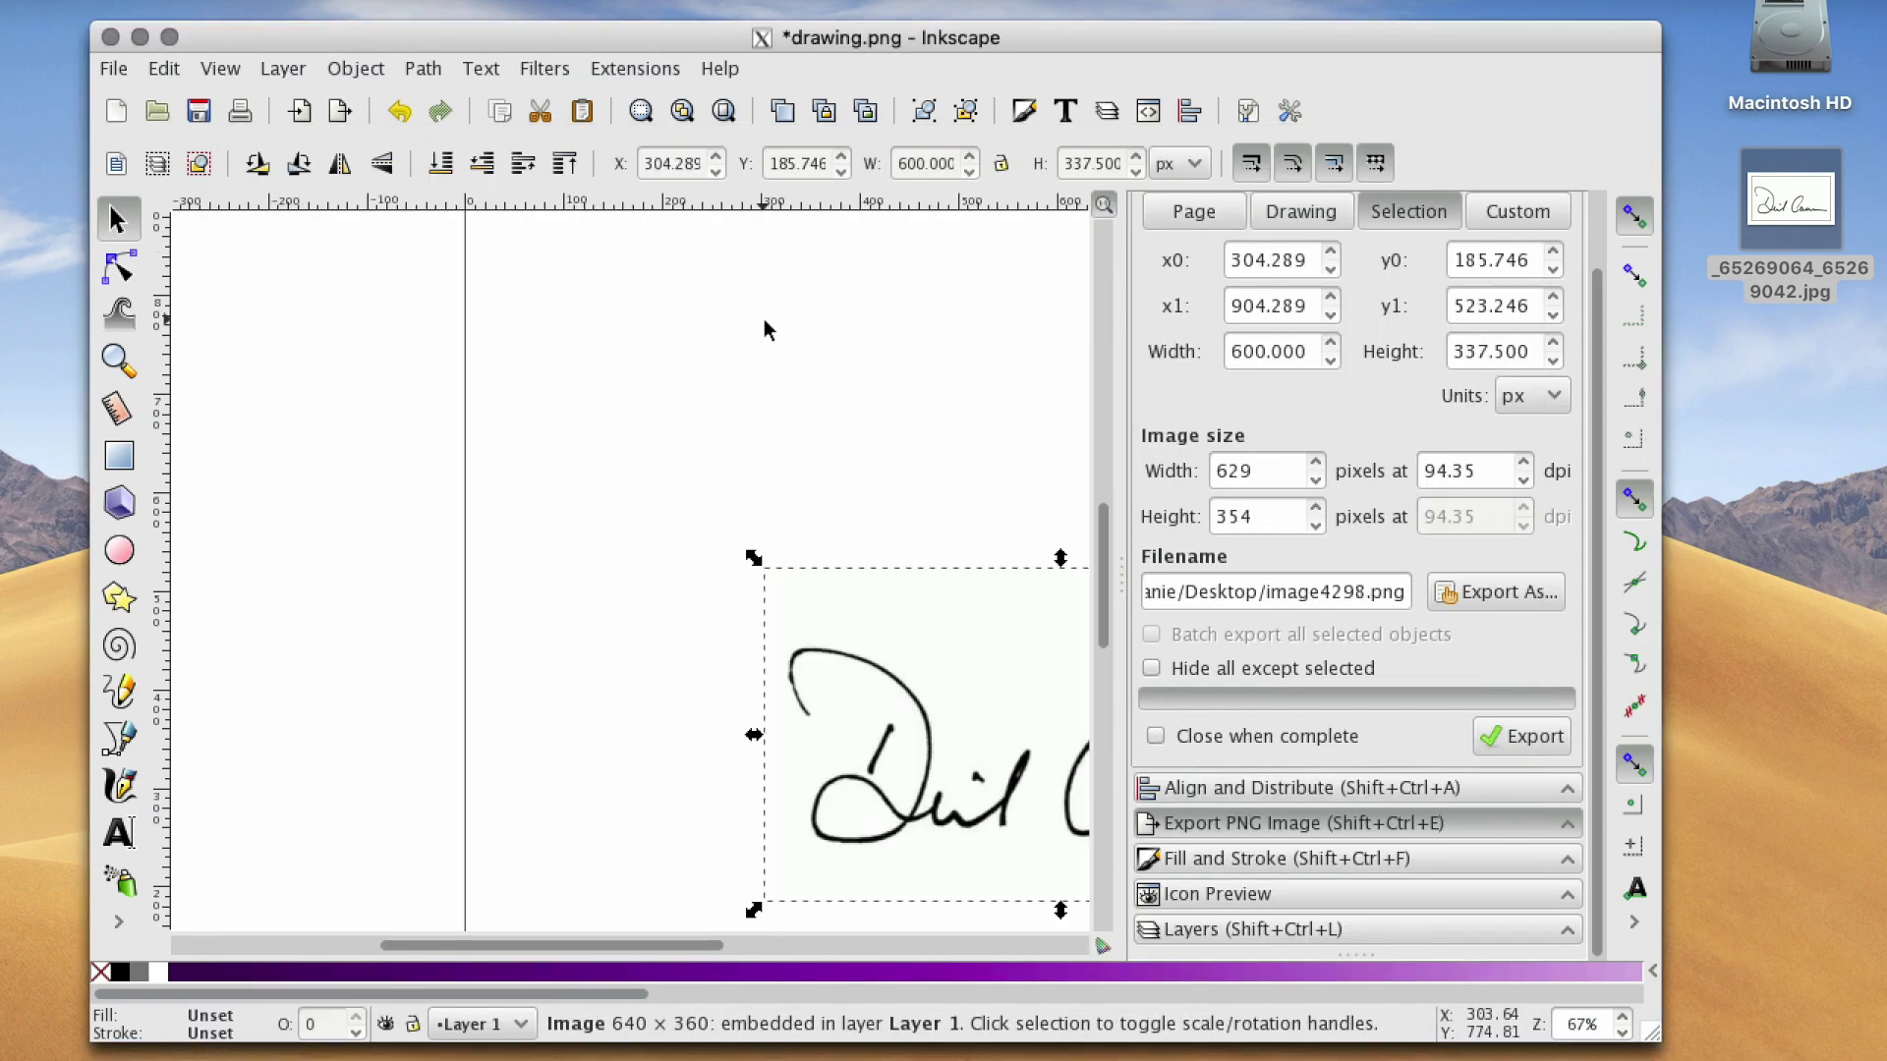
Move the imported signature image up and left onto the page
drag(960, 725, 742, 381)
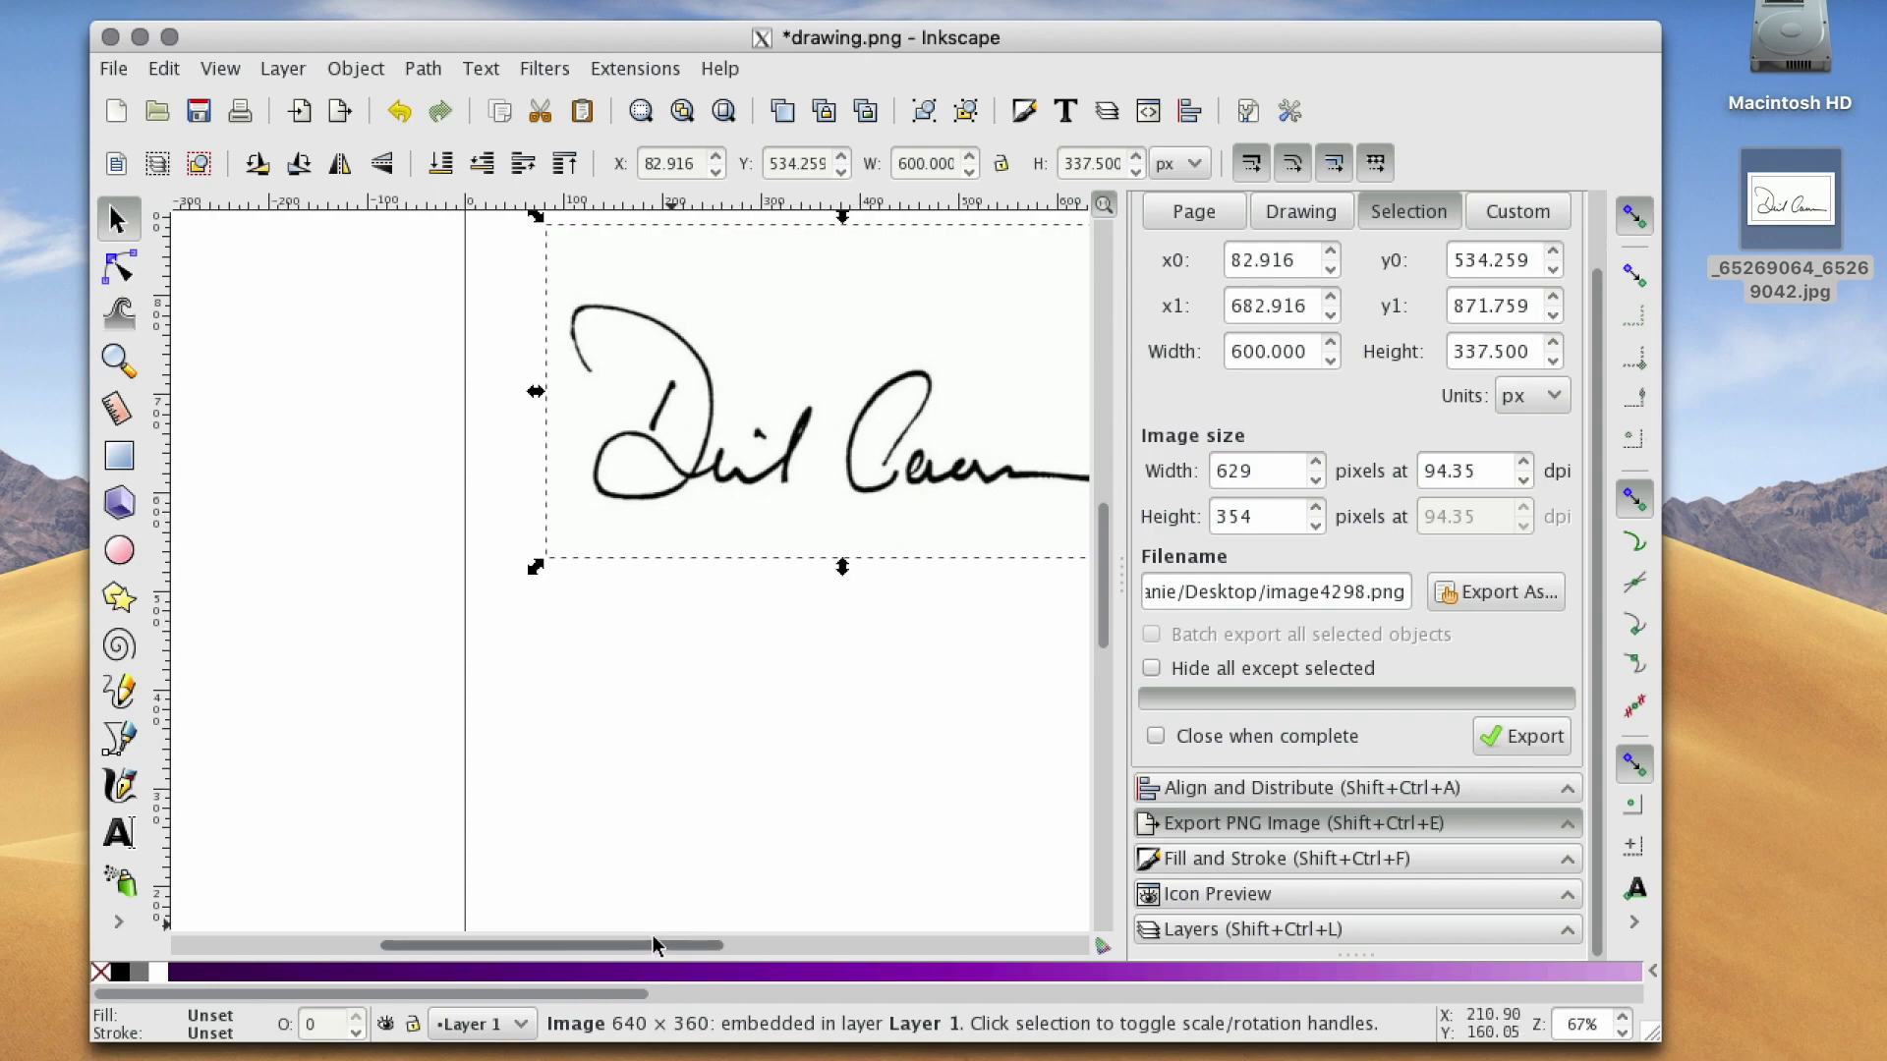
drag(671, 946, 727, 951)
click(634, 414)
click(634, 415)
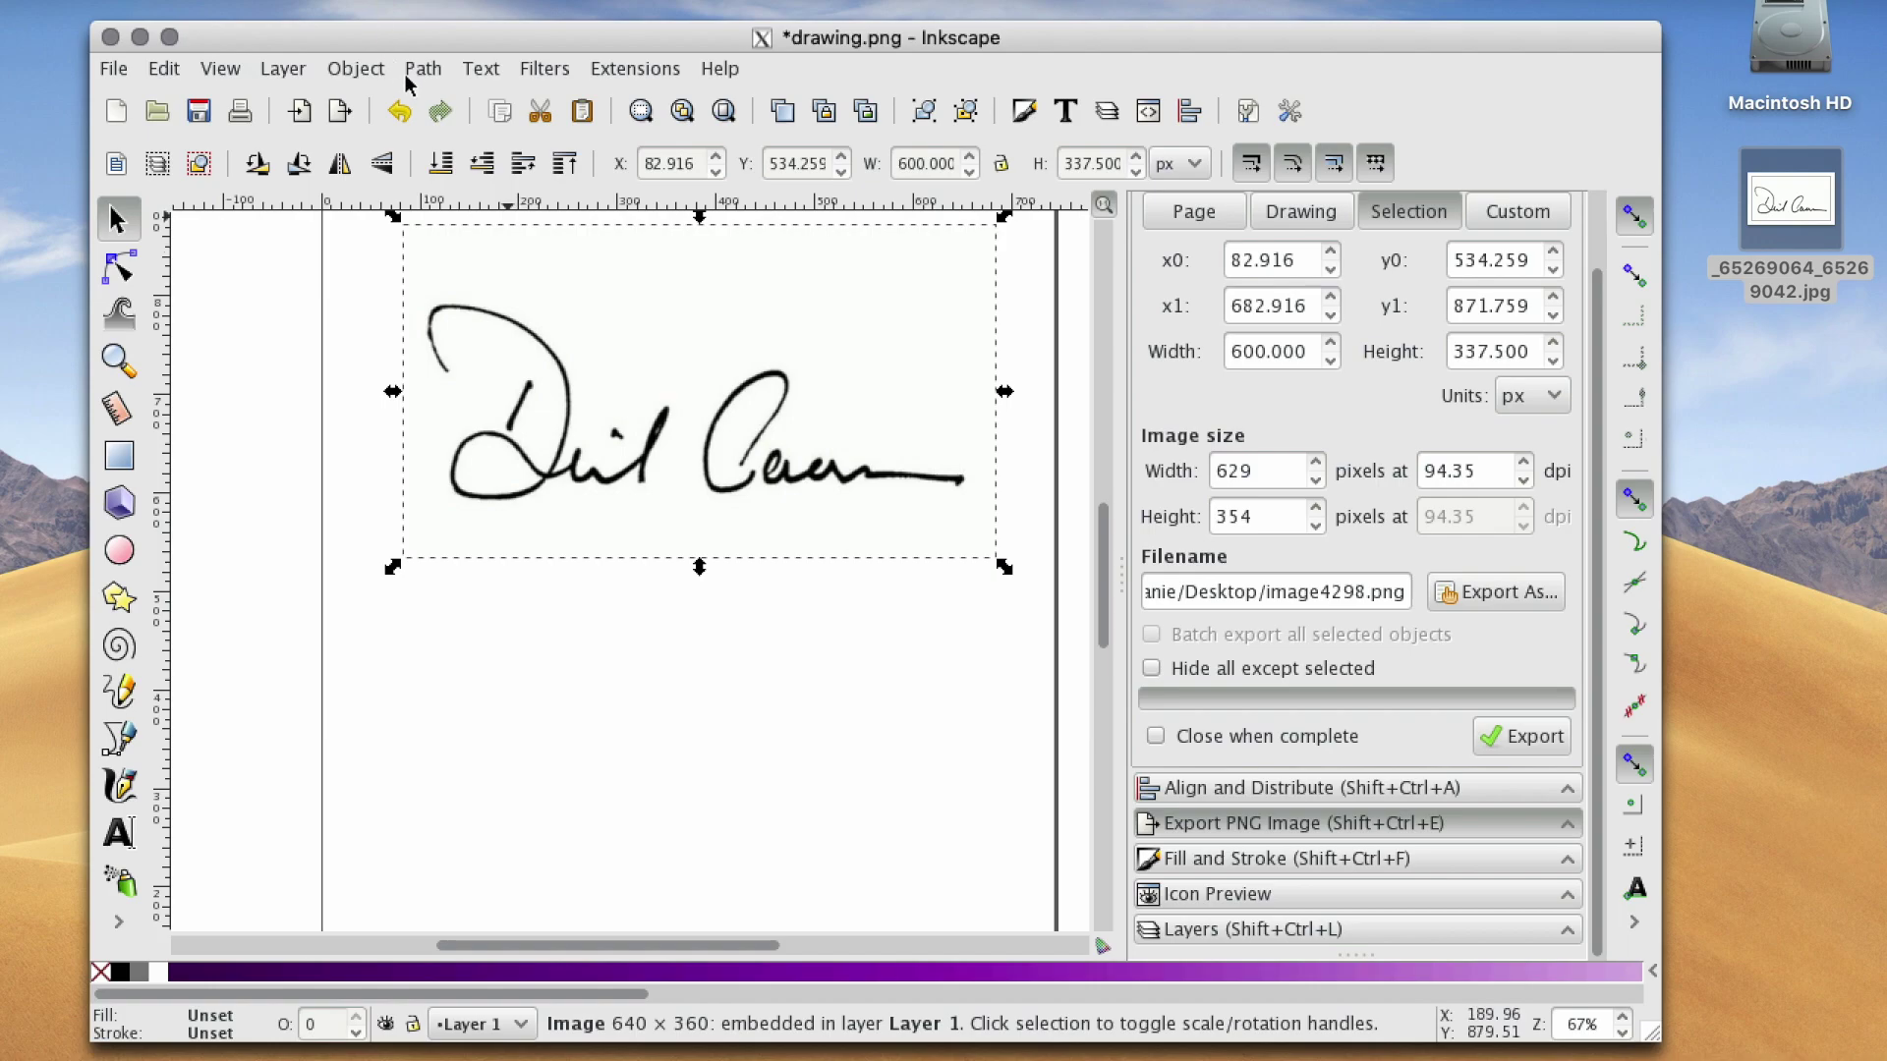
Open Path > Trace Bitmap and preview Brightness cutoff and Edge detection single-scan traces
click(423, 71)
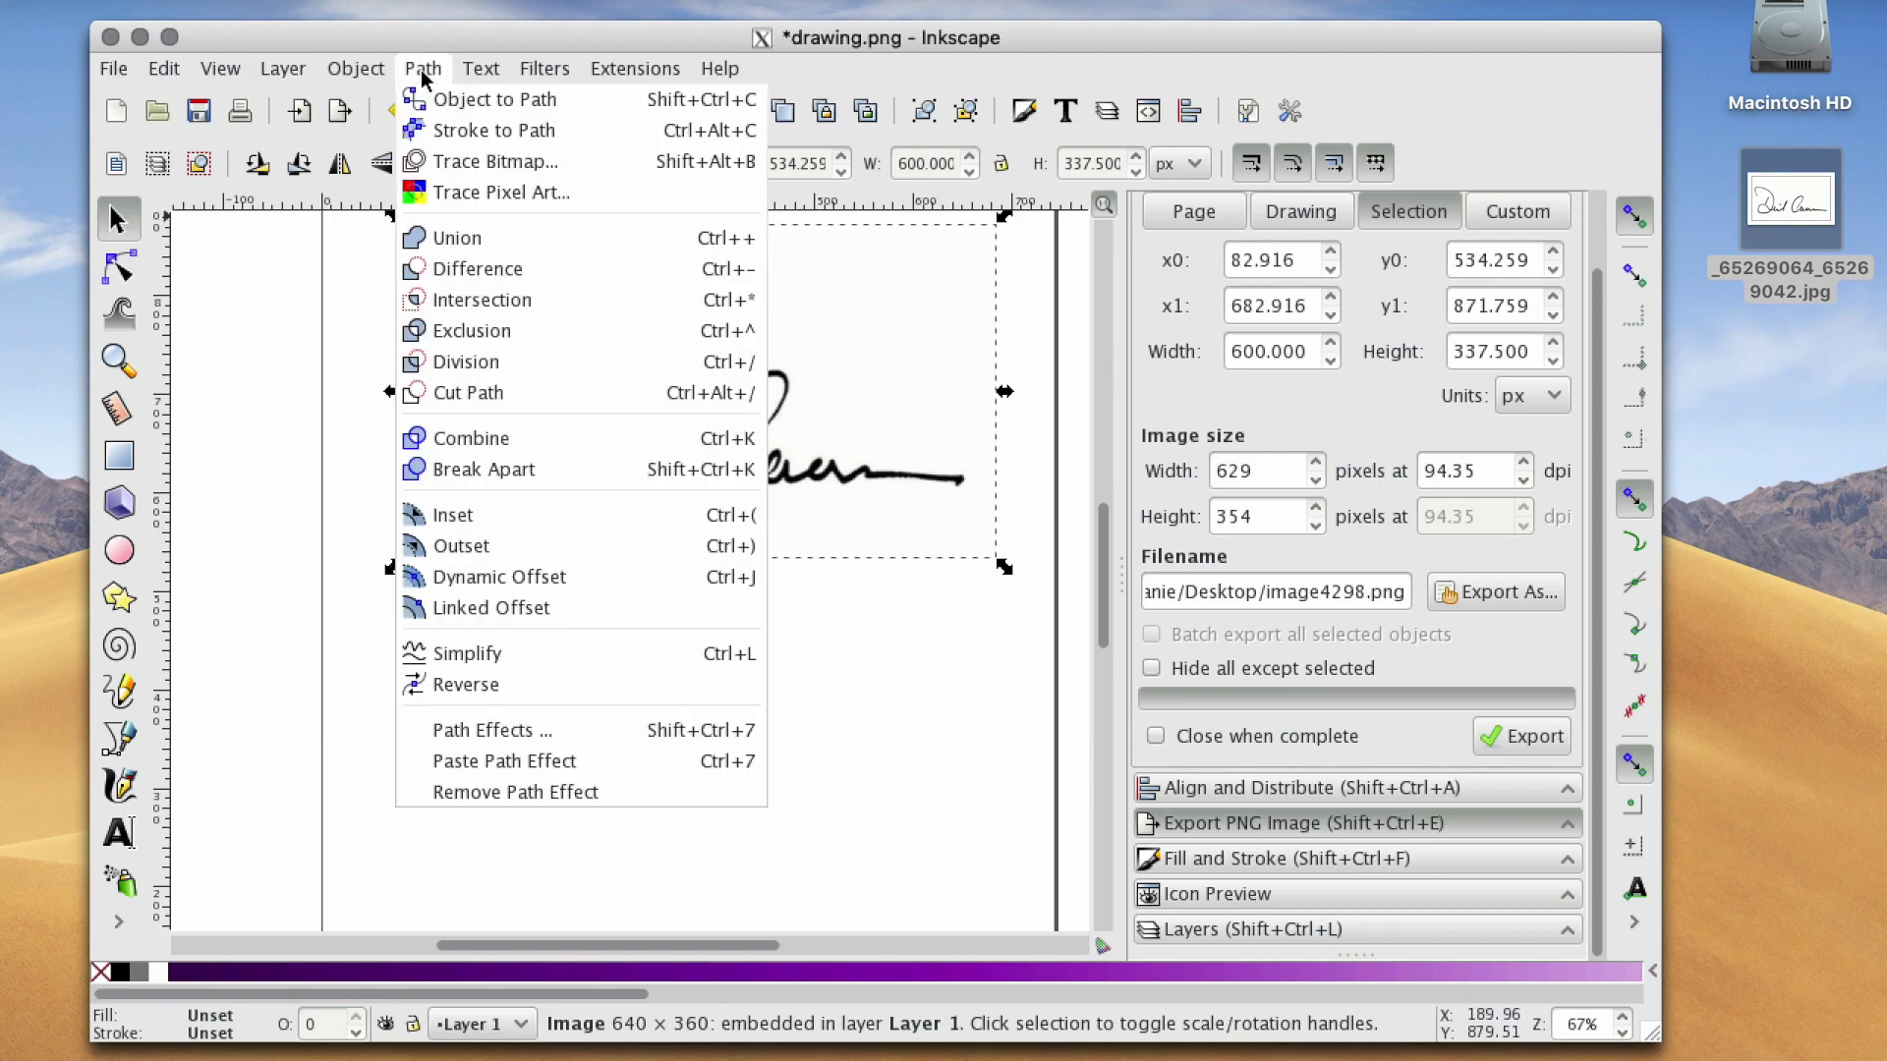
click(517, 165)
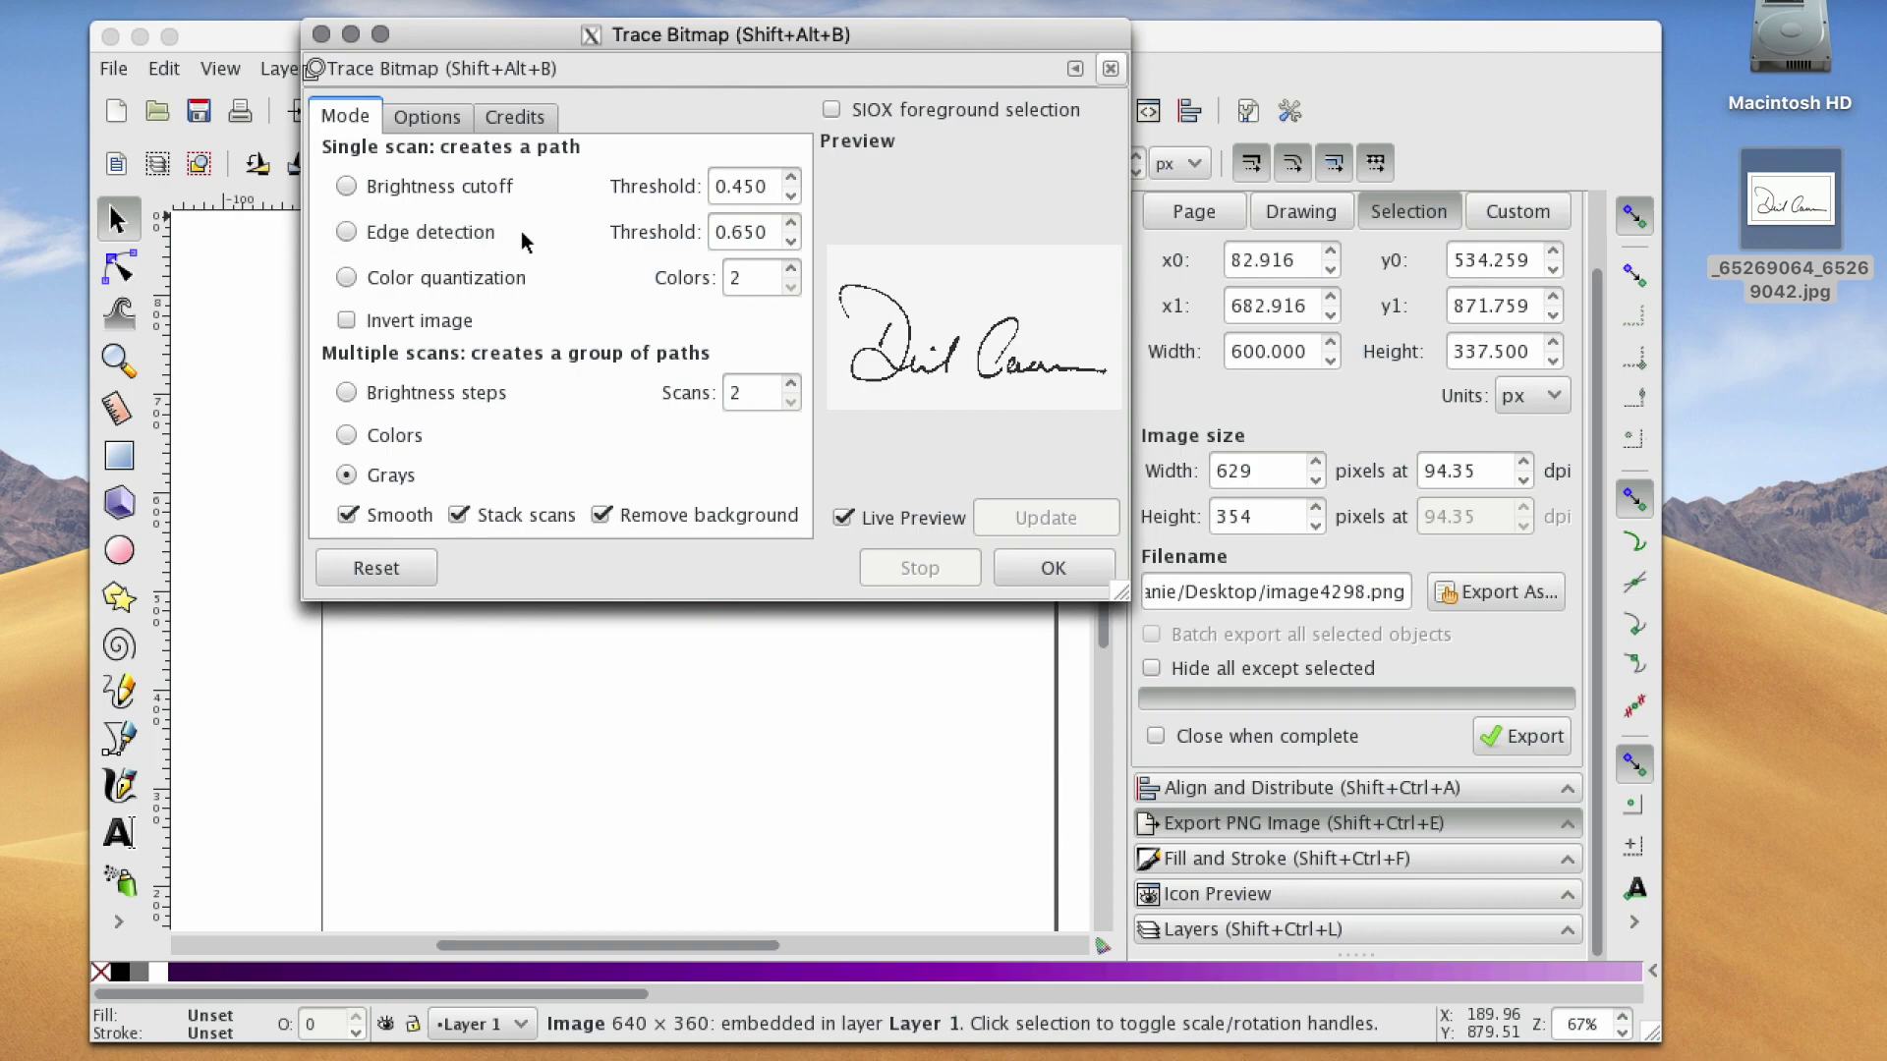
click(356, 191)
click(356, 233)
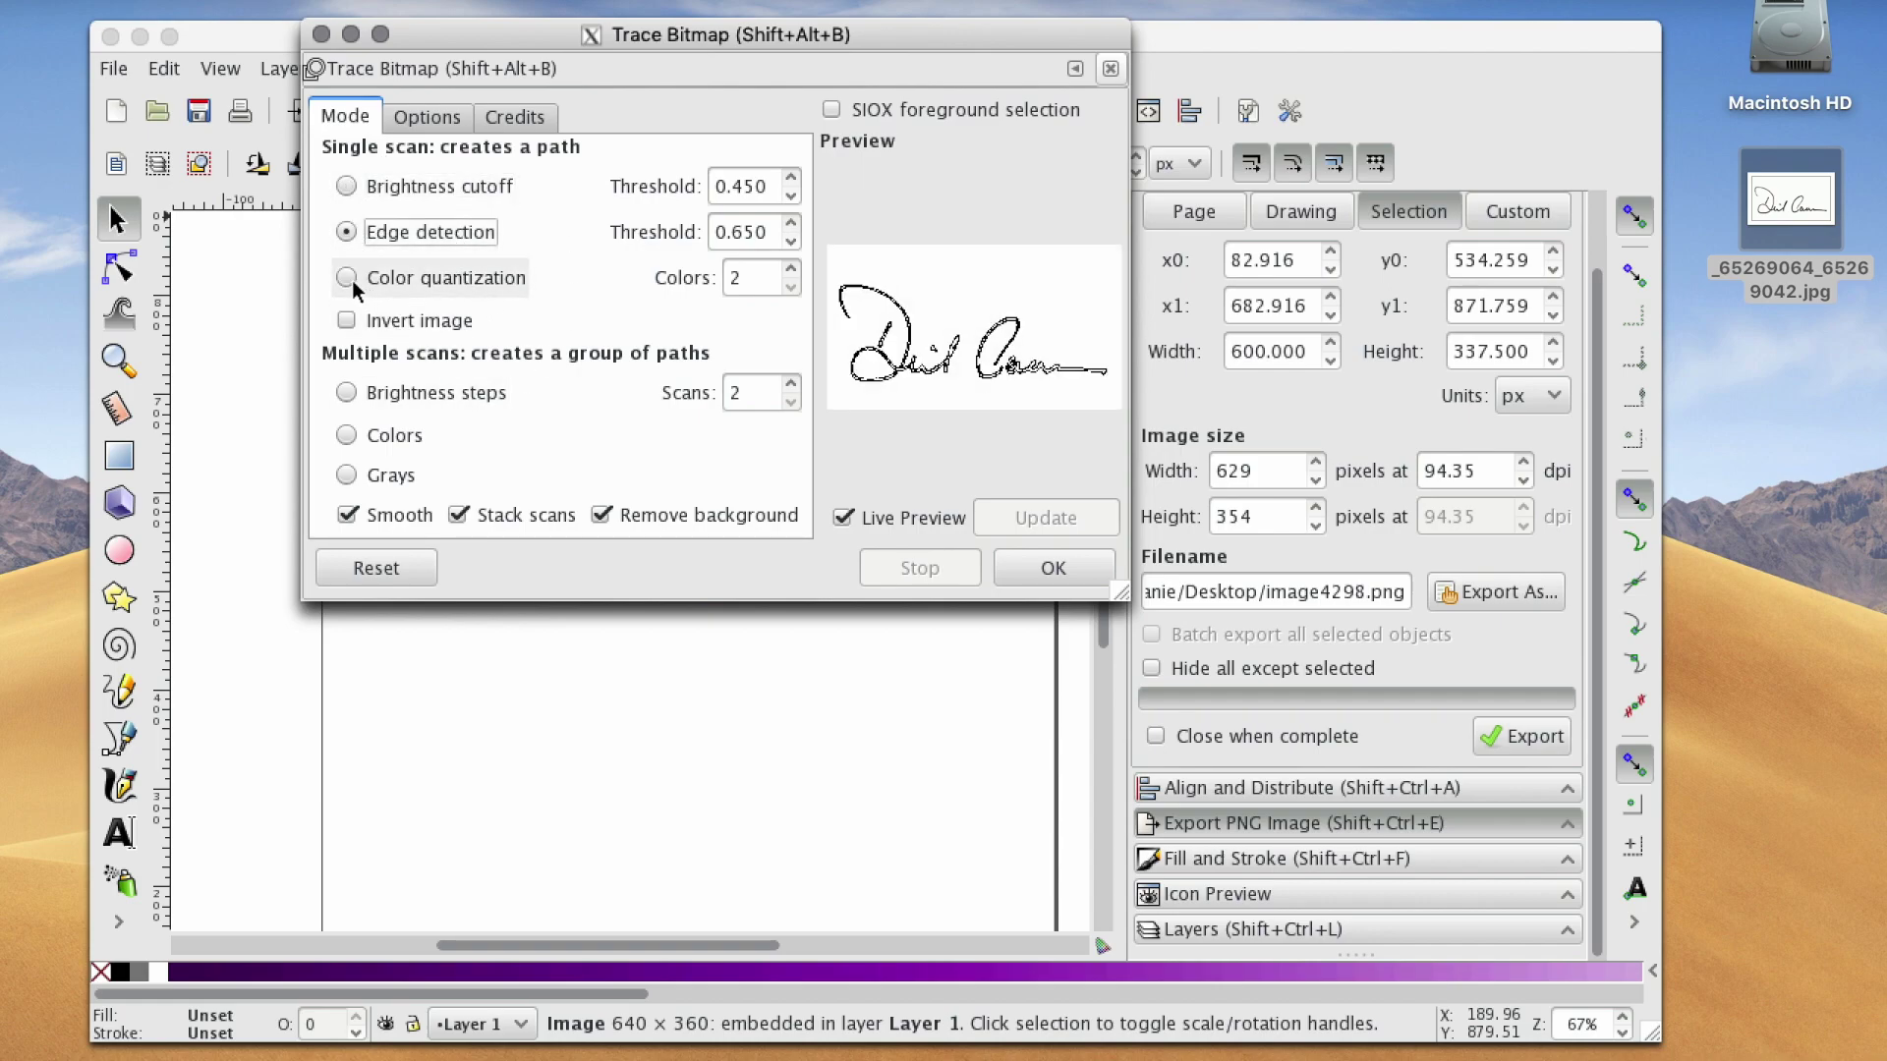
click(351, 187)
click(841, 519)
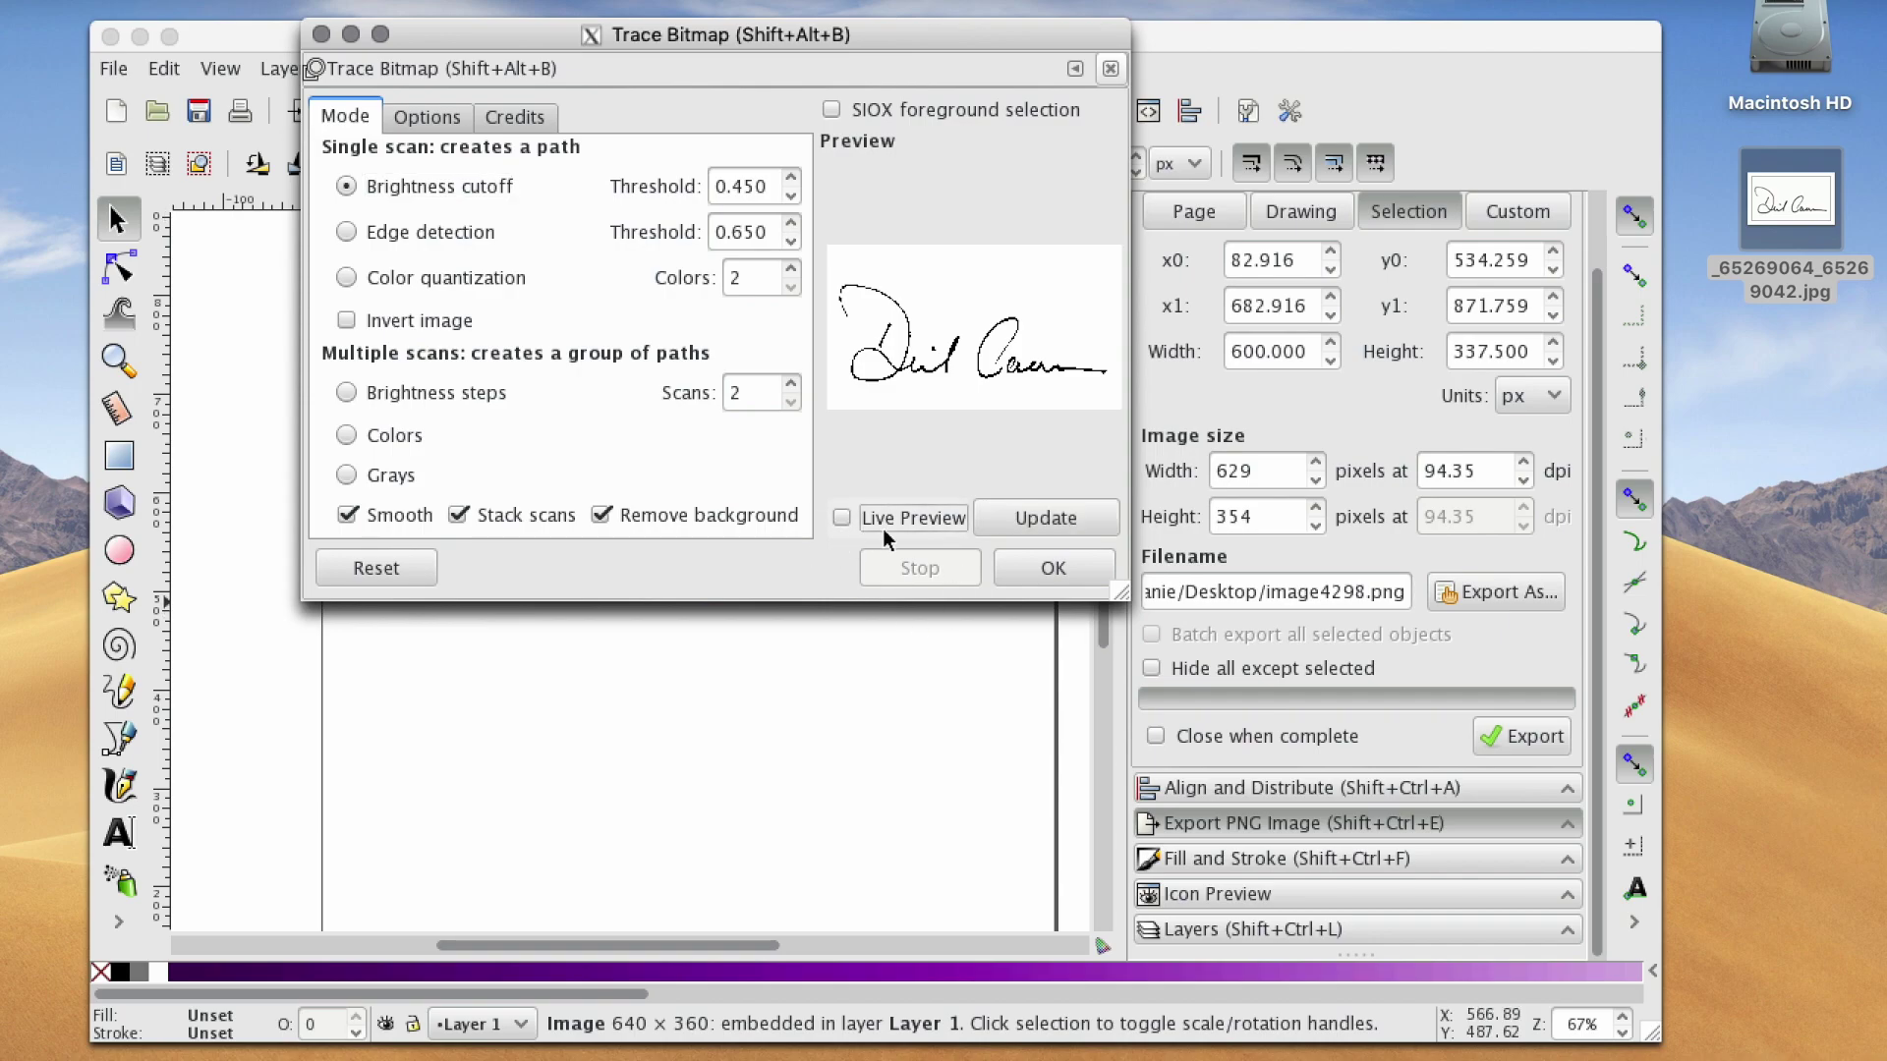
click(841, 519)
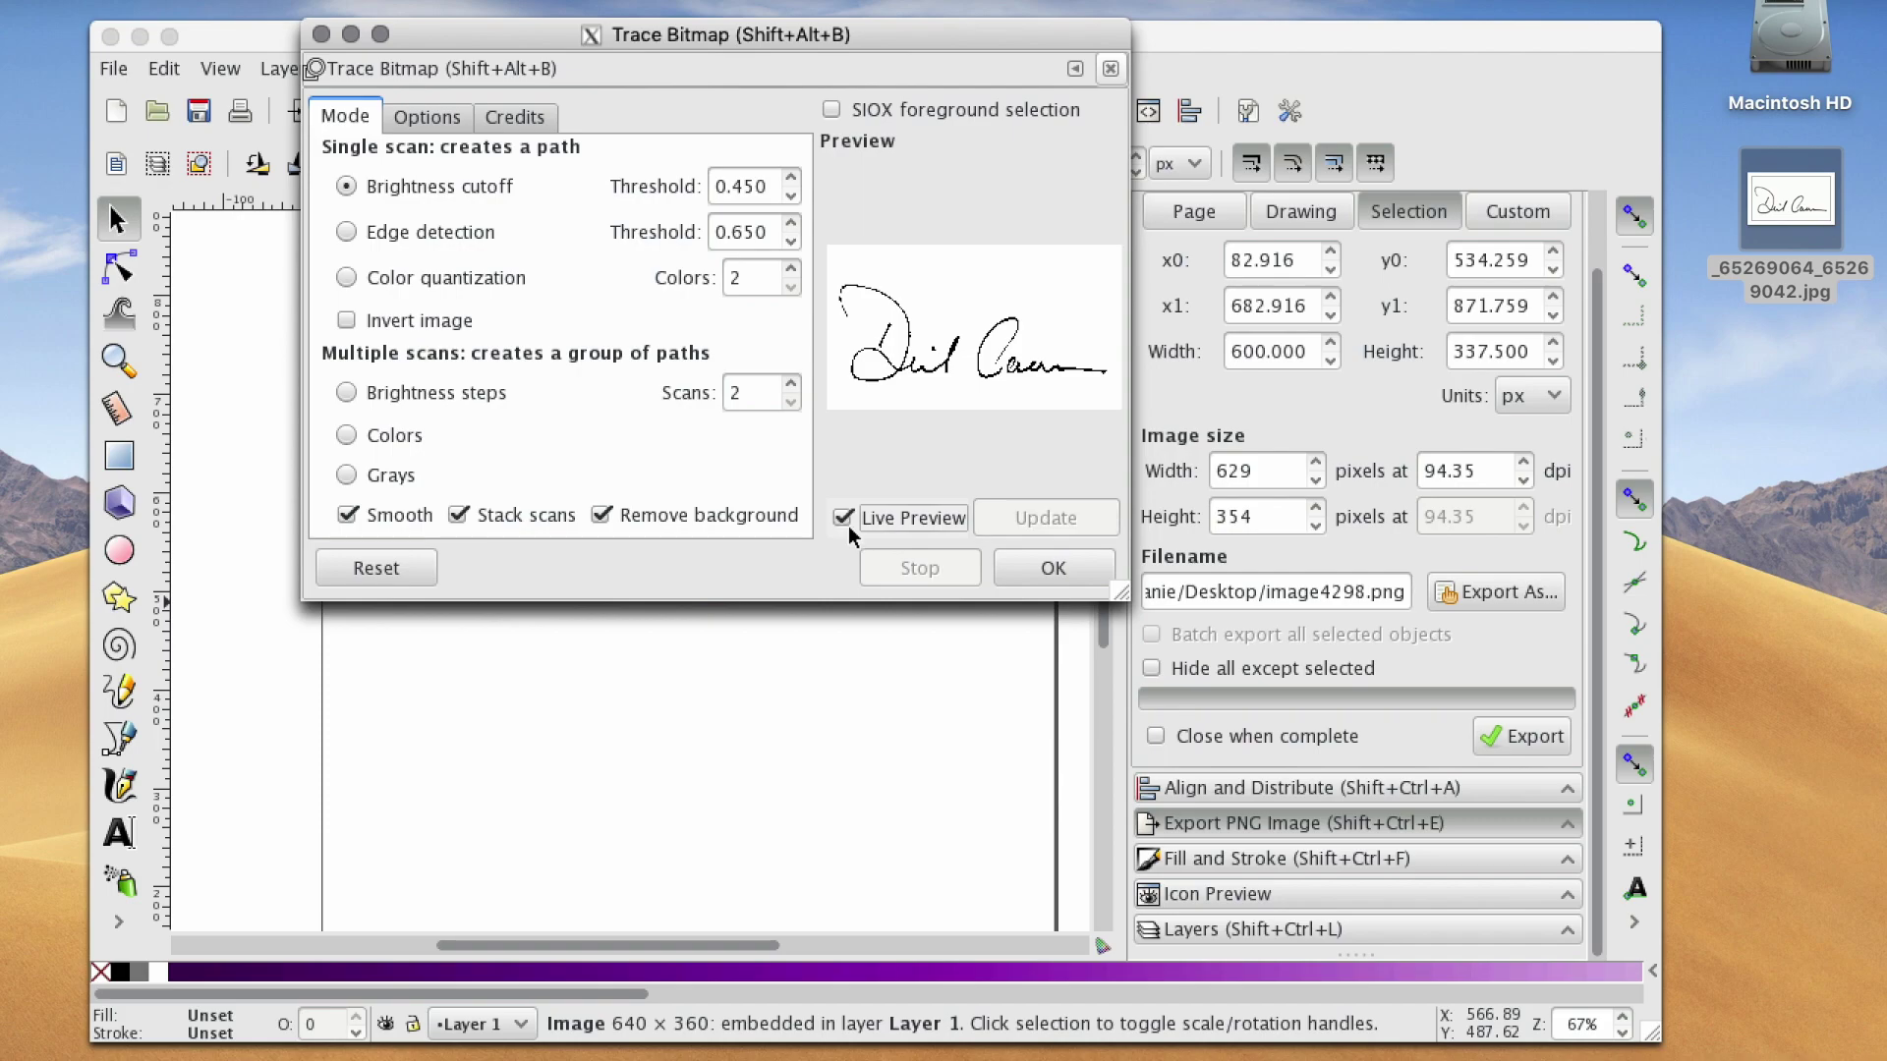
Compare Colors, Brightness steps and Edge detection previews, settling on multiple-scan Grays
click(346, 435)
click(348, 477)
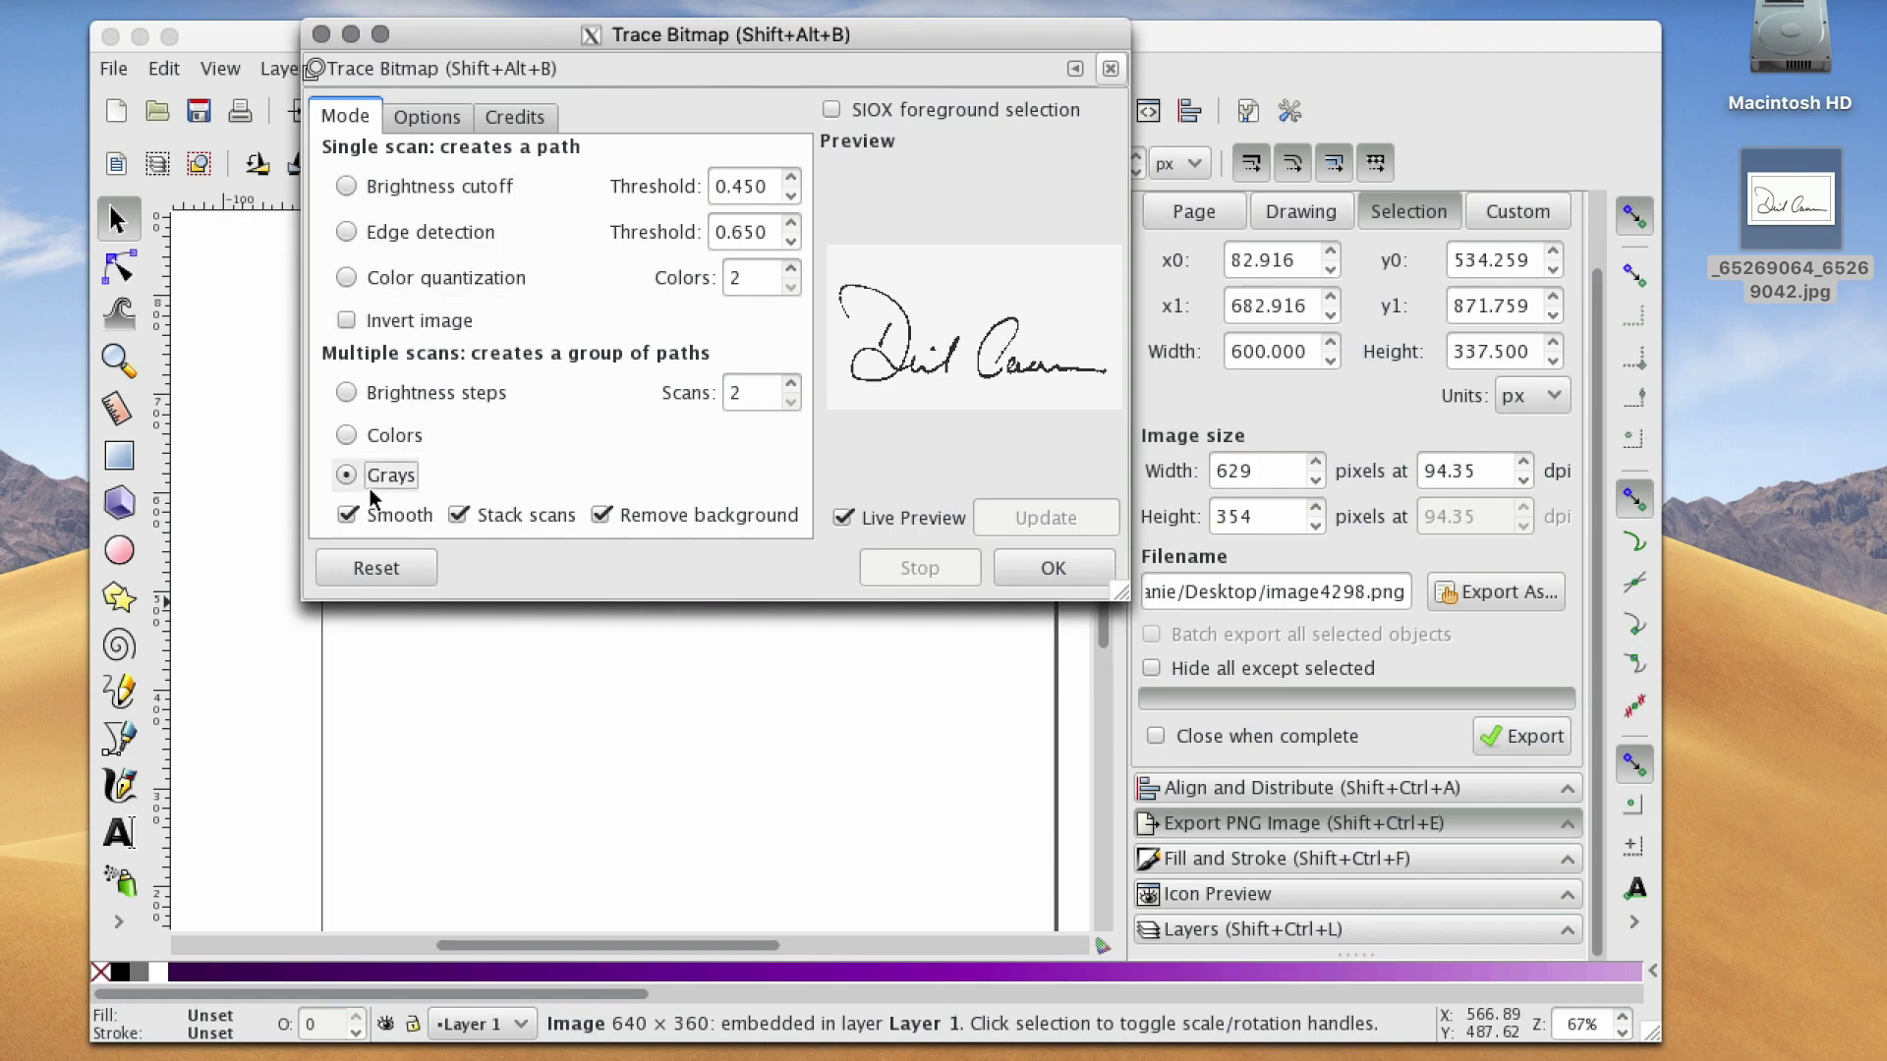
click(348, 436)
click(346, 393)
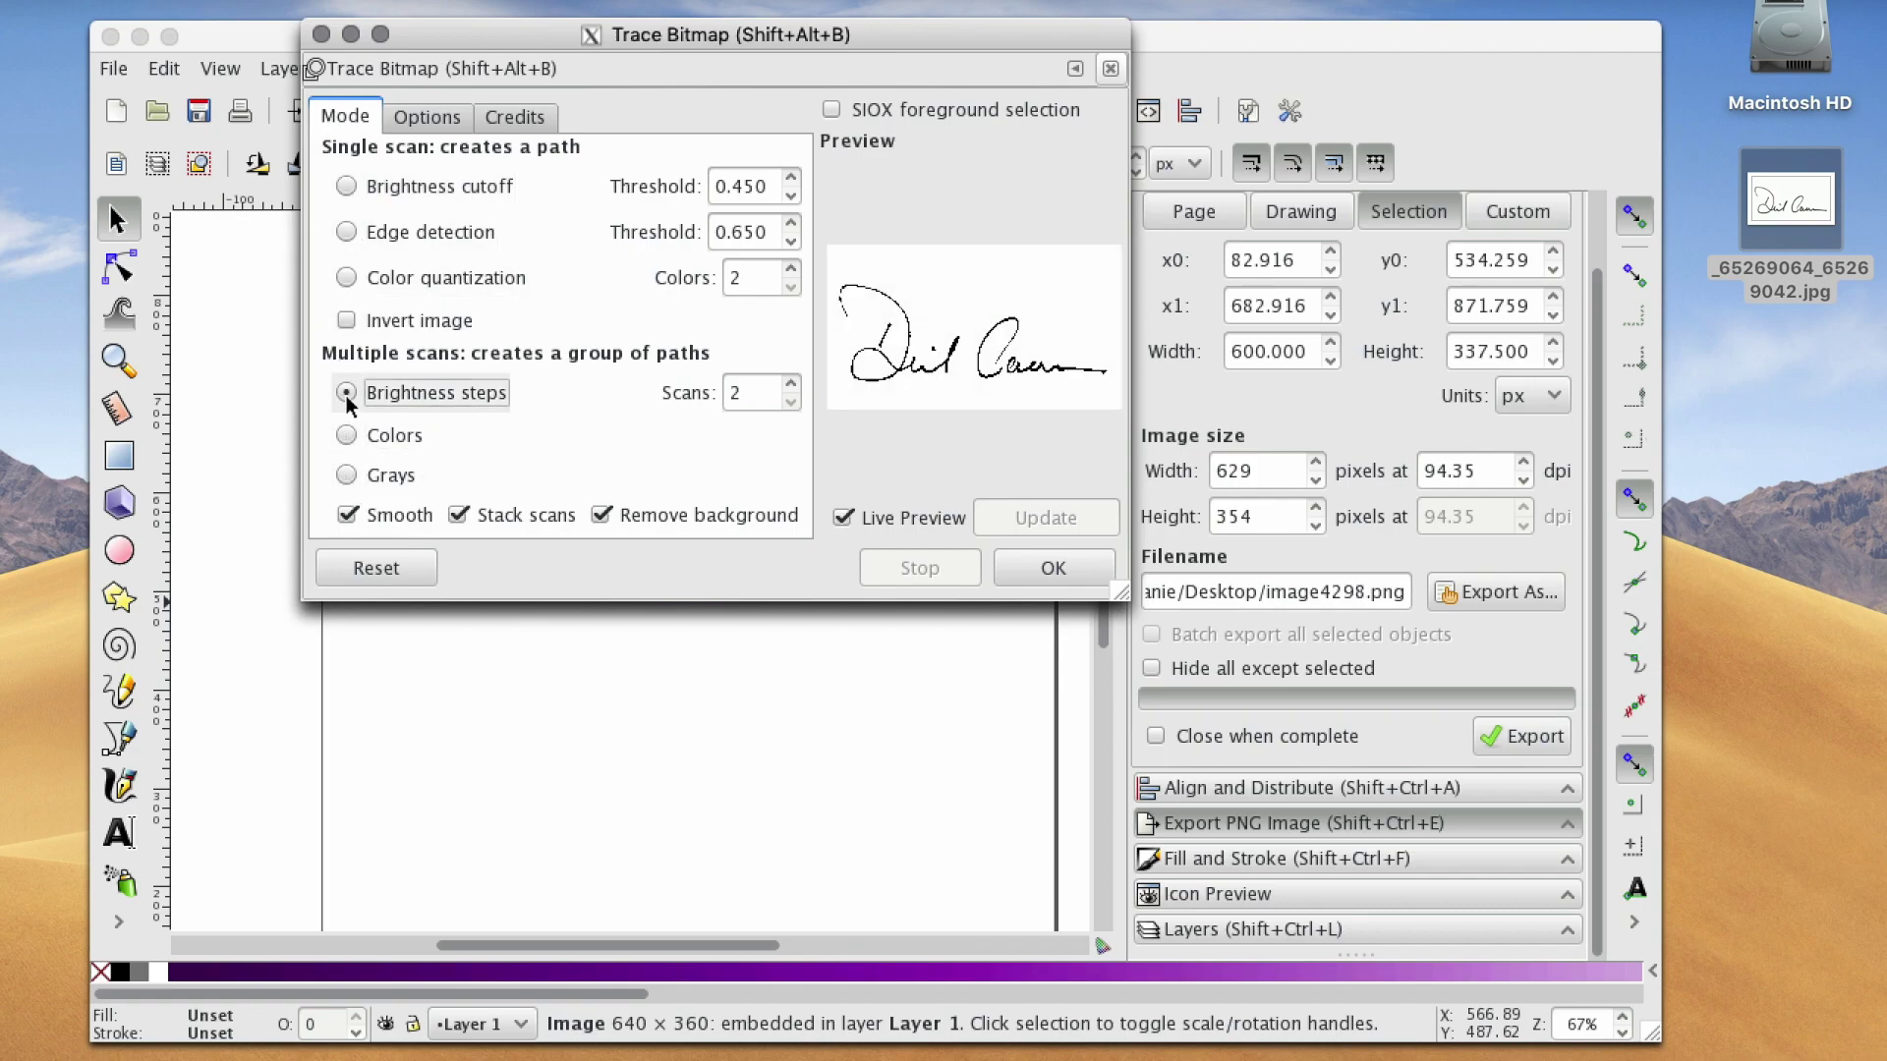
click(347, 475)
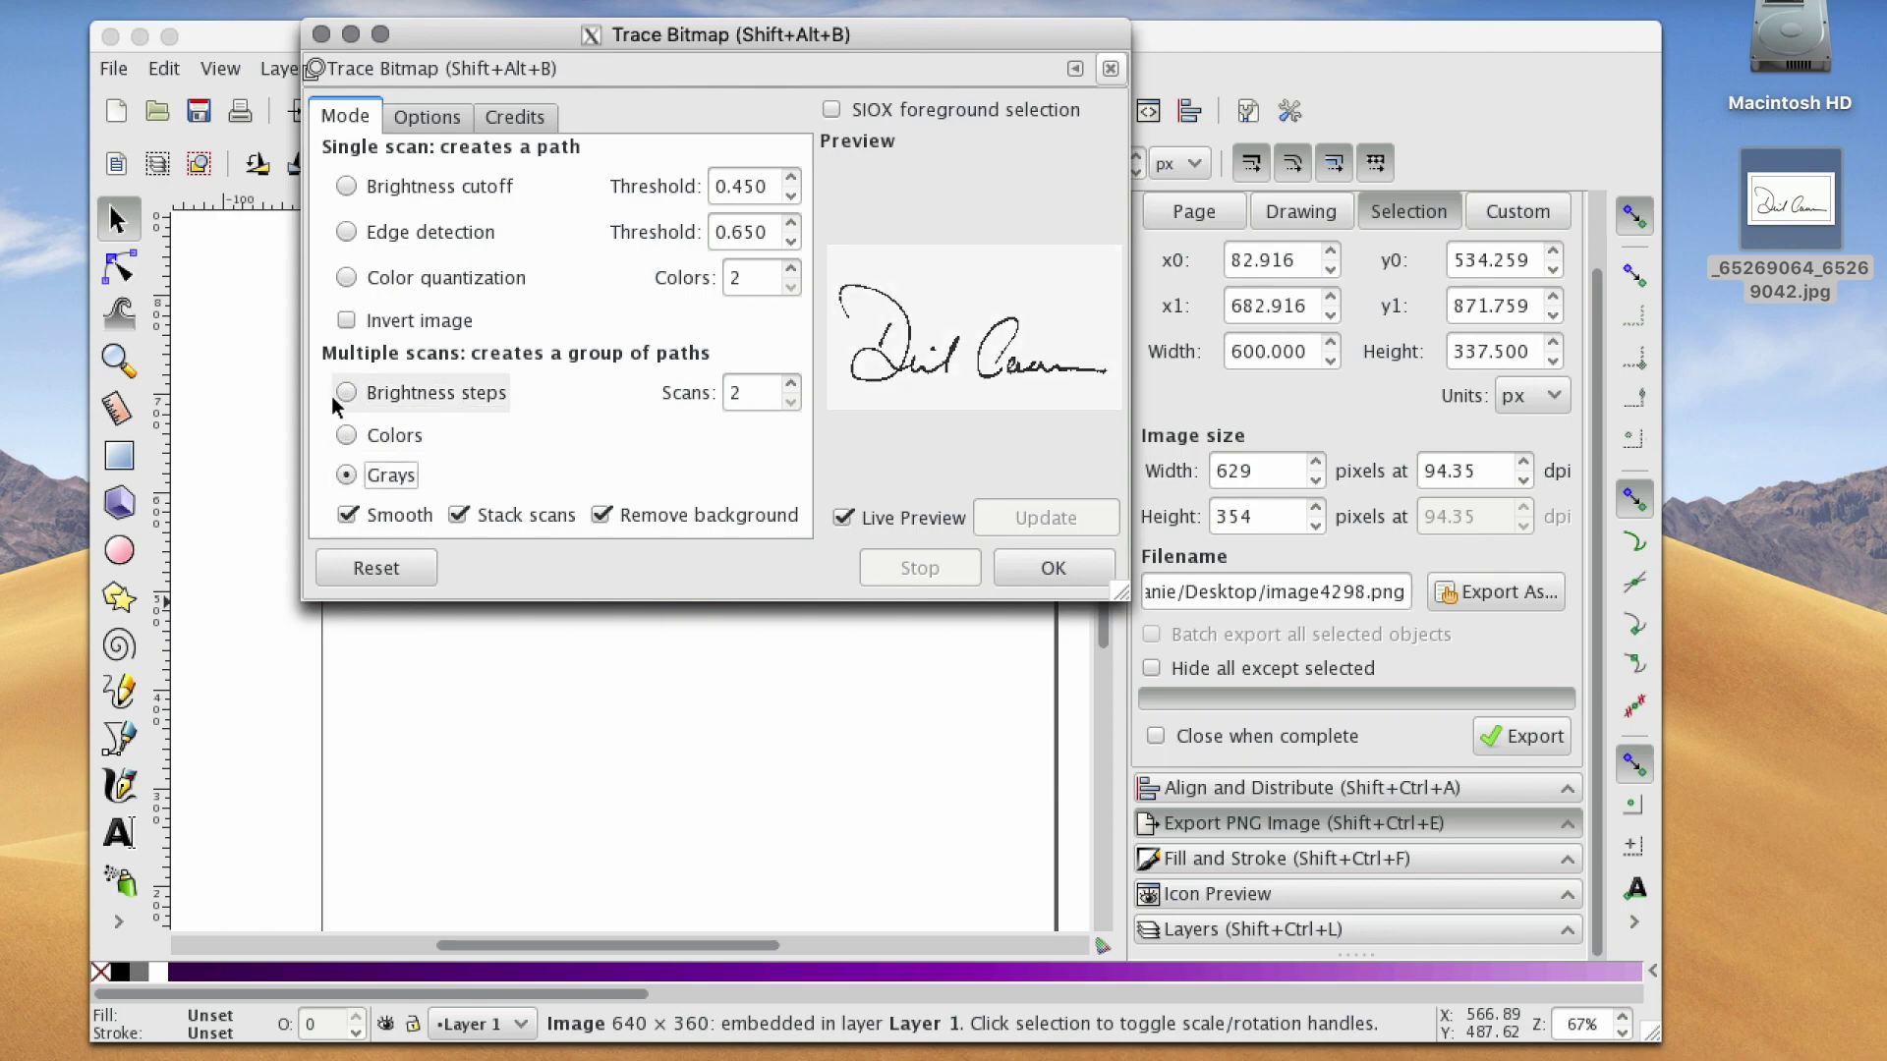
click(347, 233)
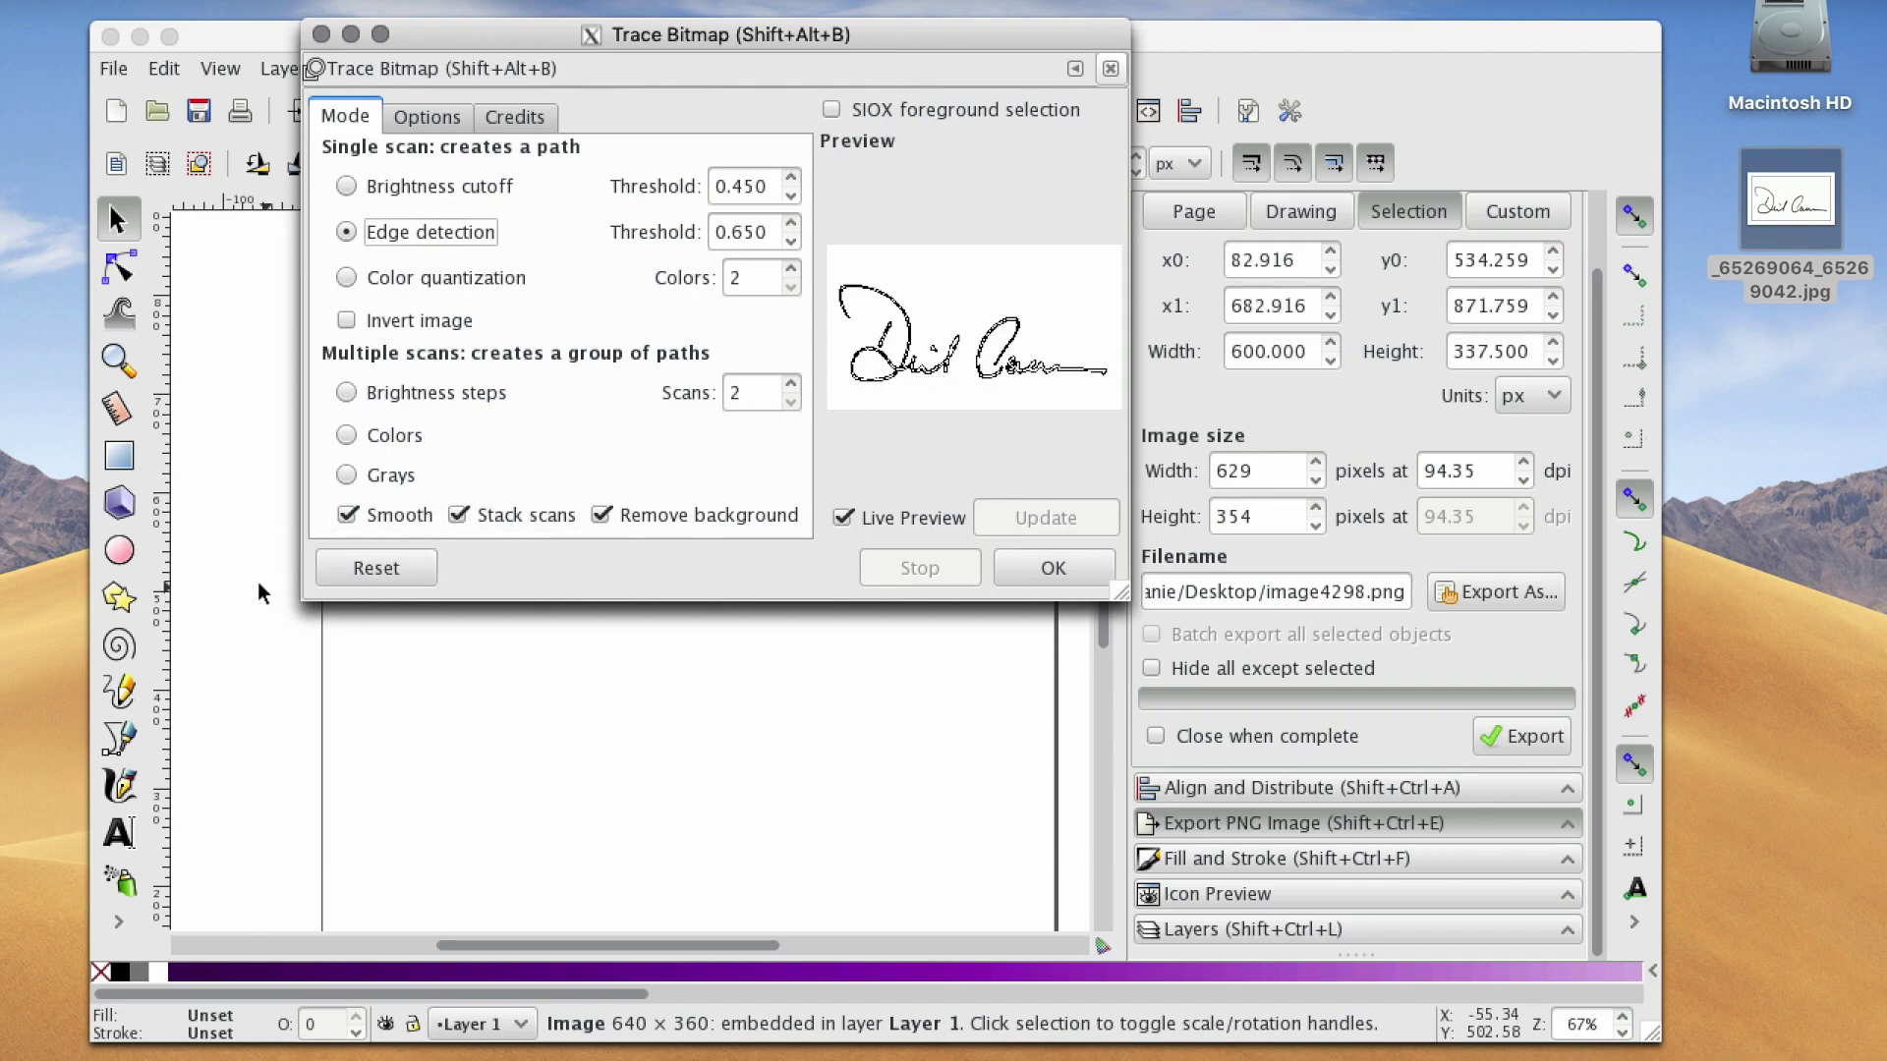
click(346, 476)
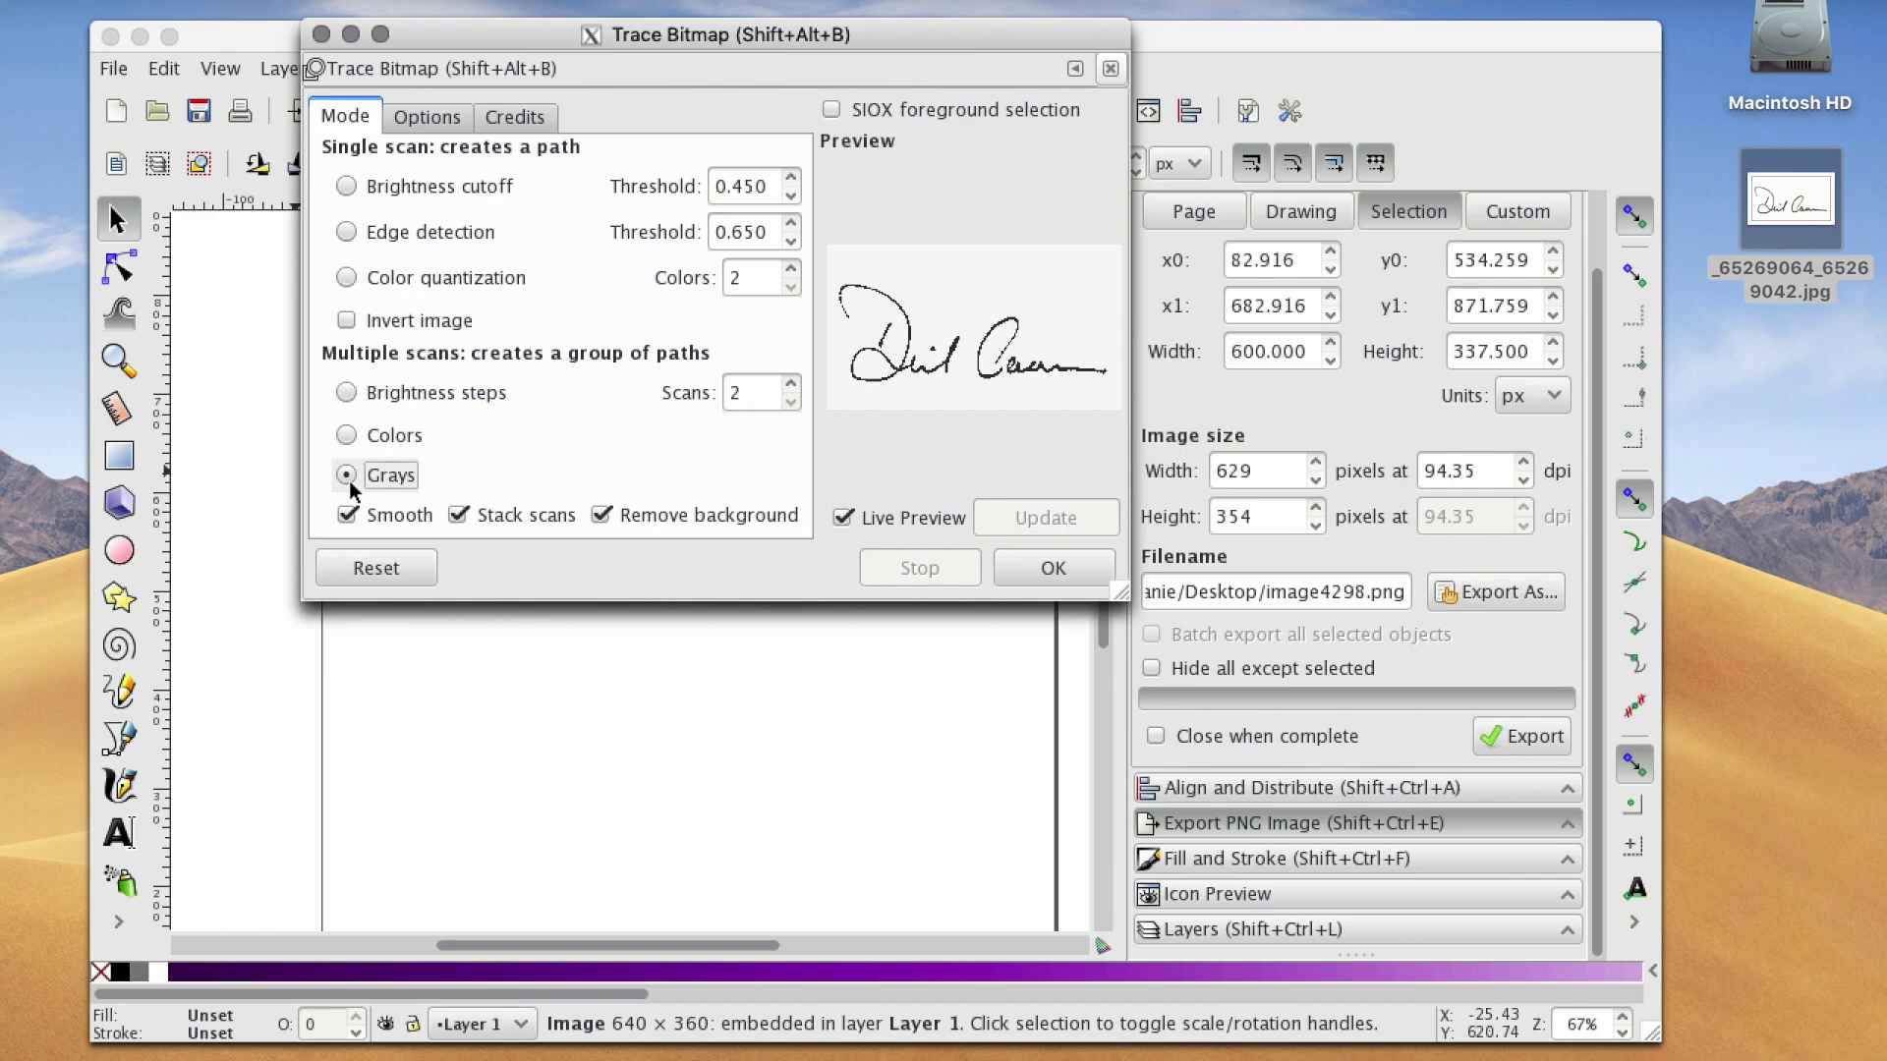
Run the trace and move the Trace Bitmap dialog aside to reveal the vector signature
click(1049, 579)
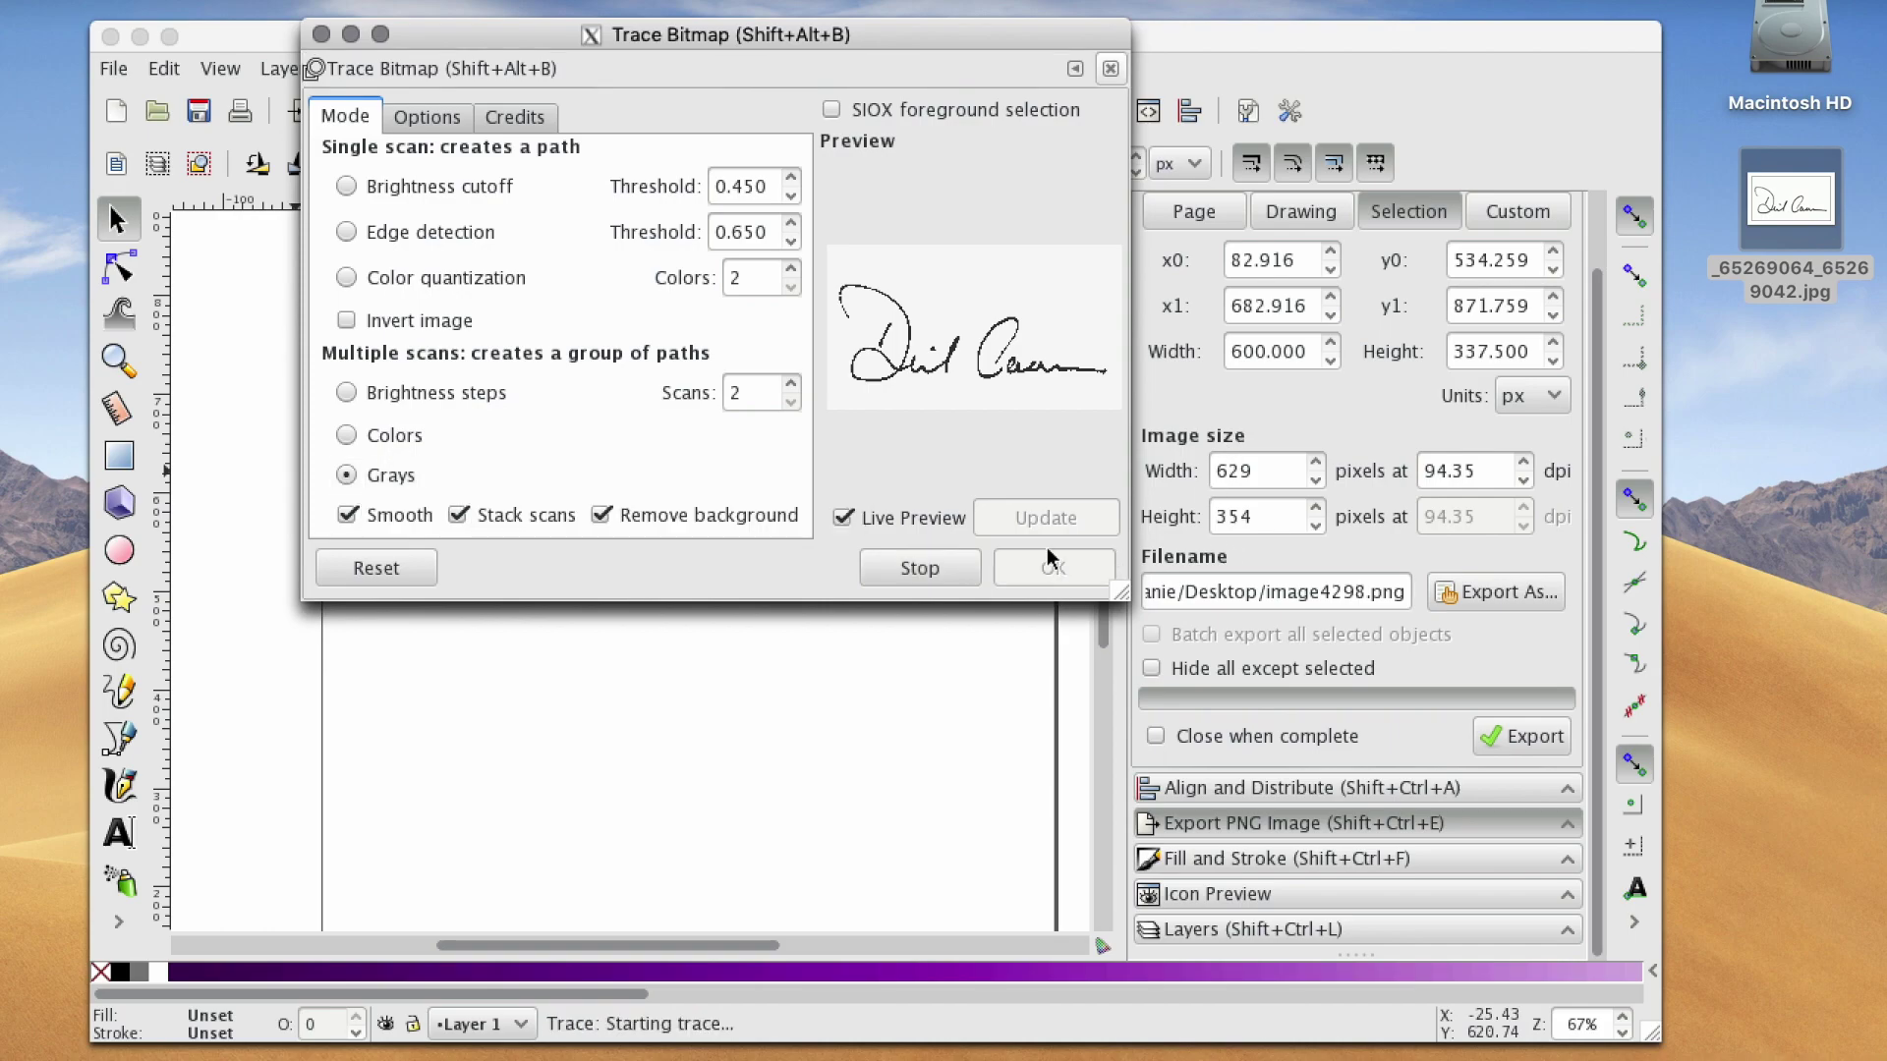
mouse_move(445, 44)
mouse_down()
mouse_move(559, 283)
mouse_move(1150, 291)
mouse_up()
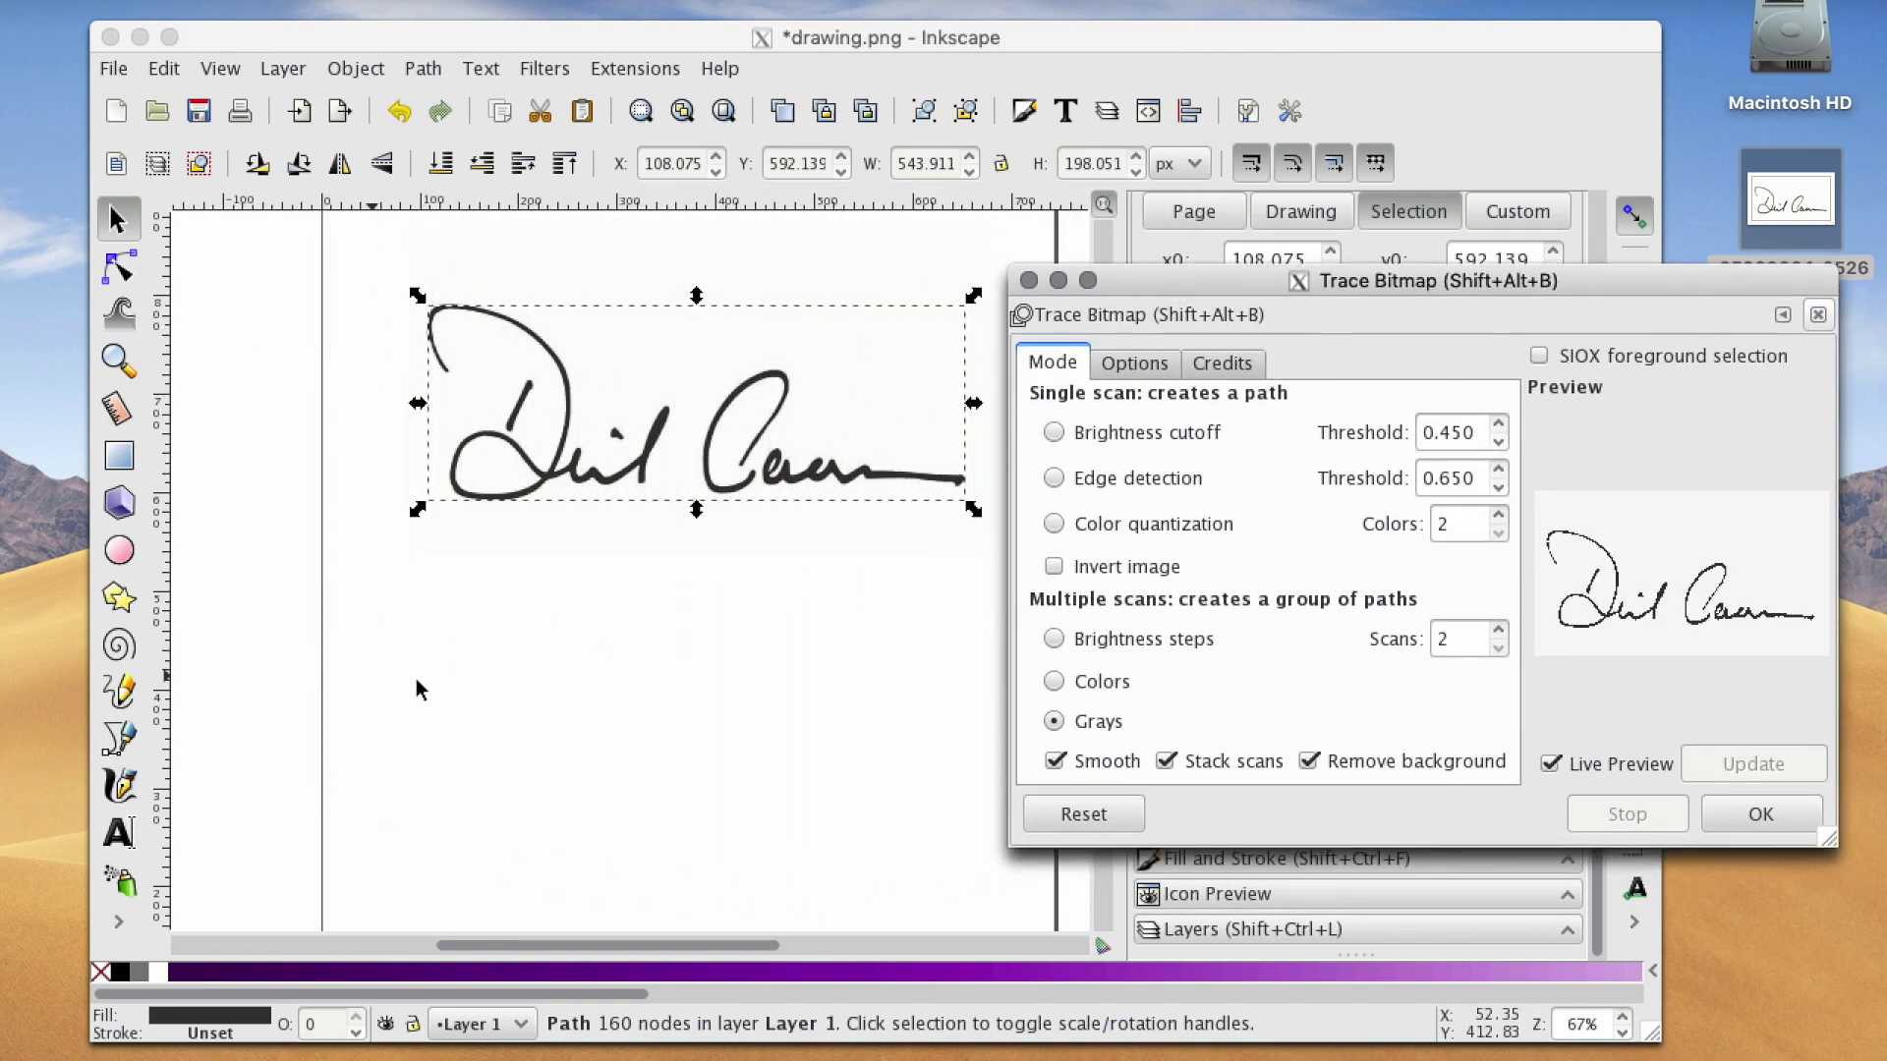
click(573, 560)
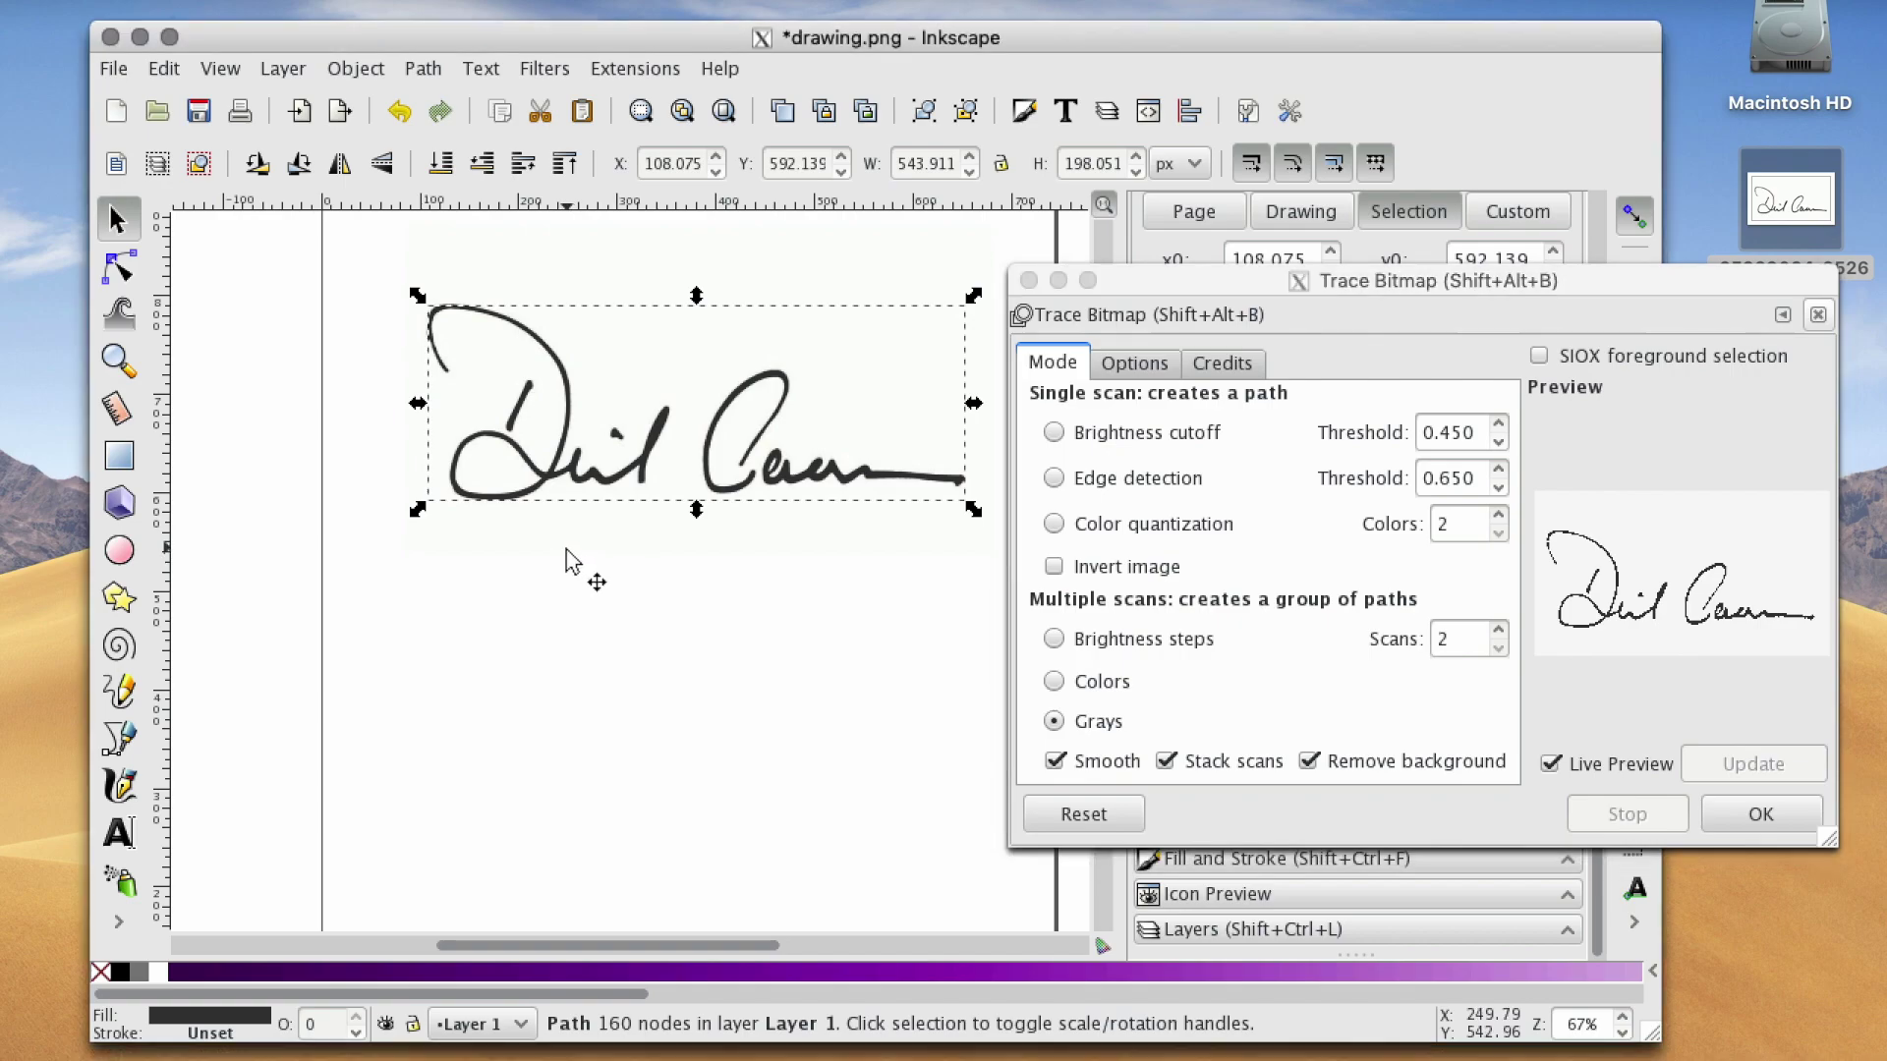
Move the original bitmap below the traced signature, then select the traced path
click(533, 613)
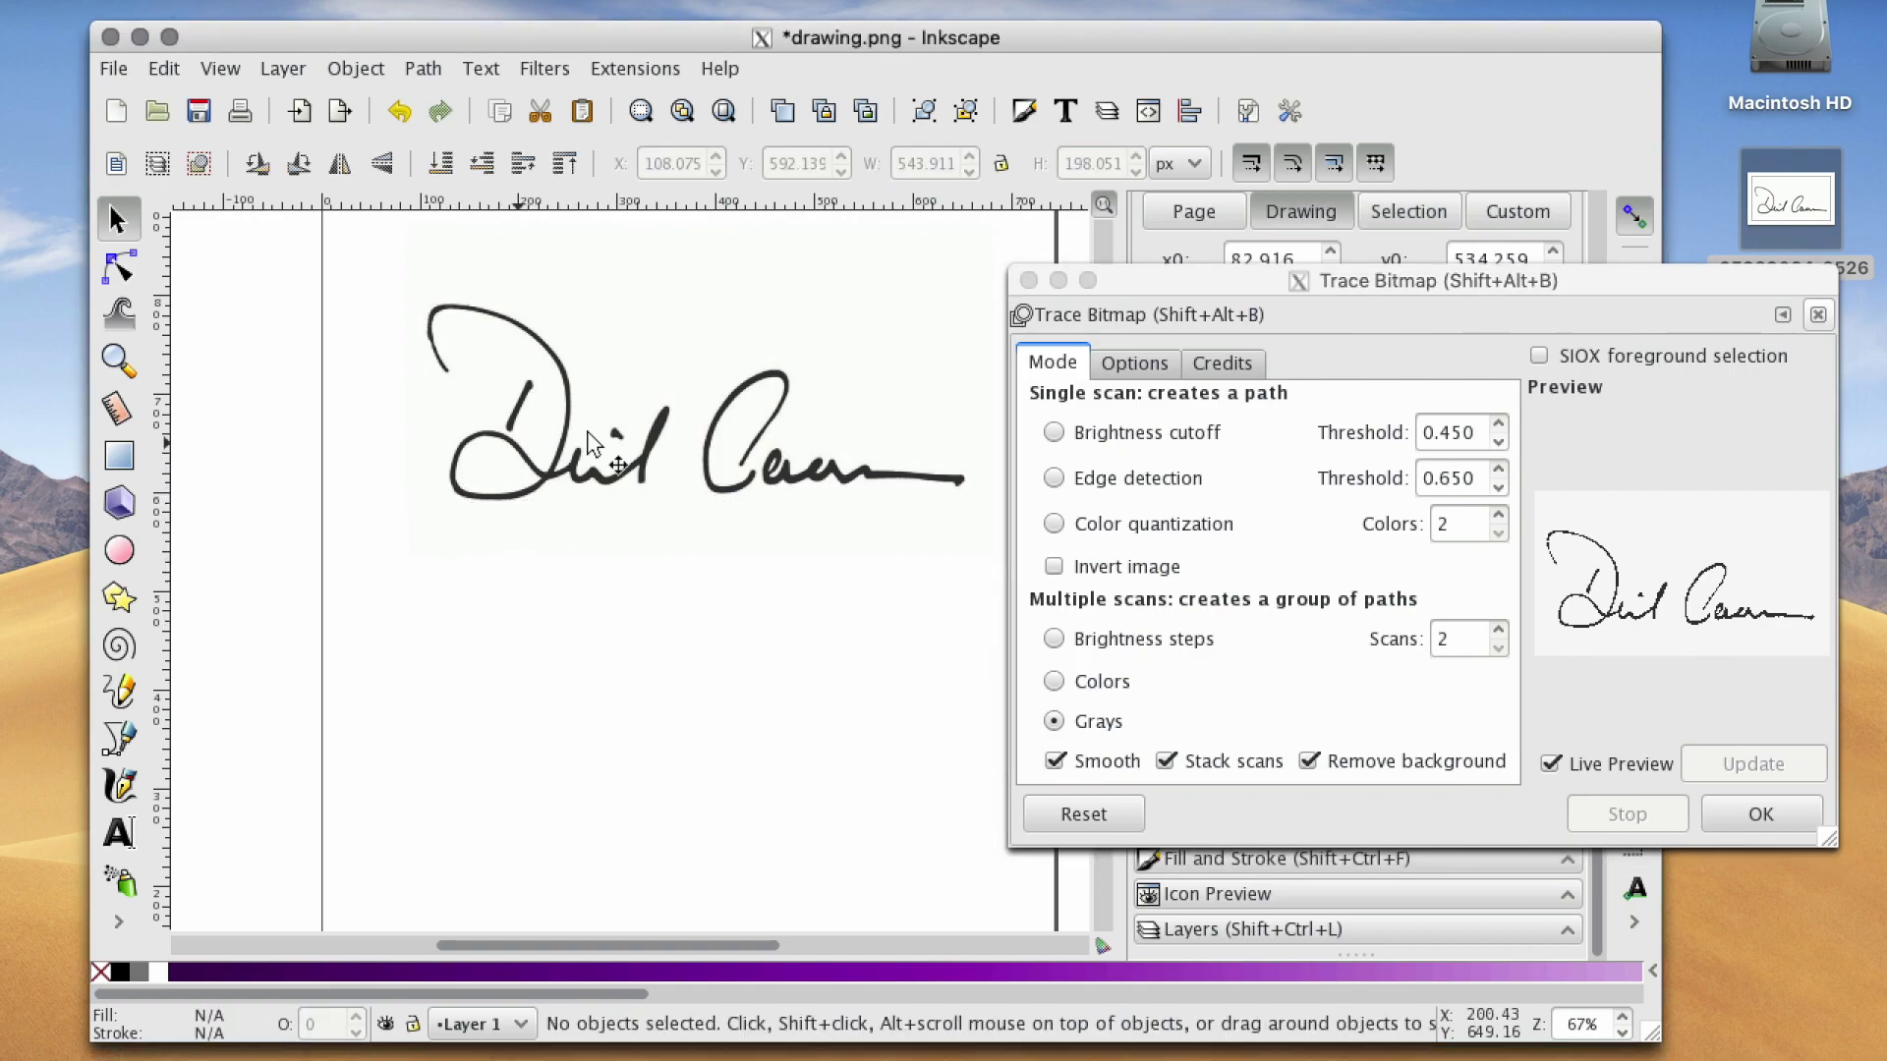
click(617, 481)
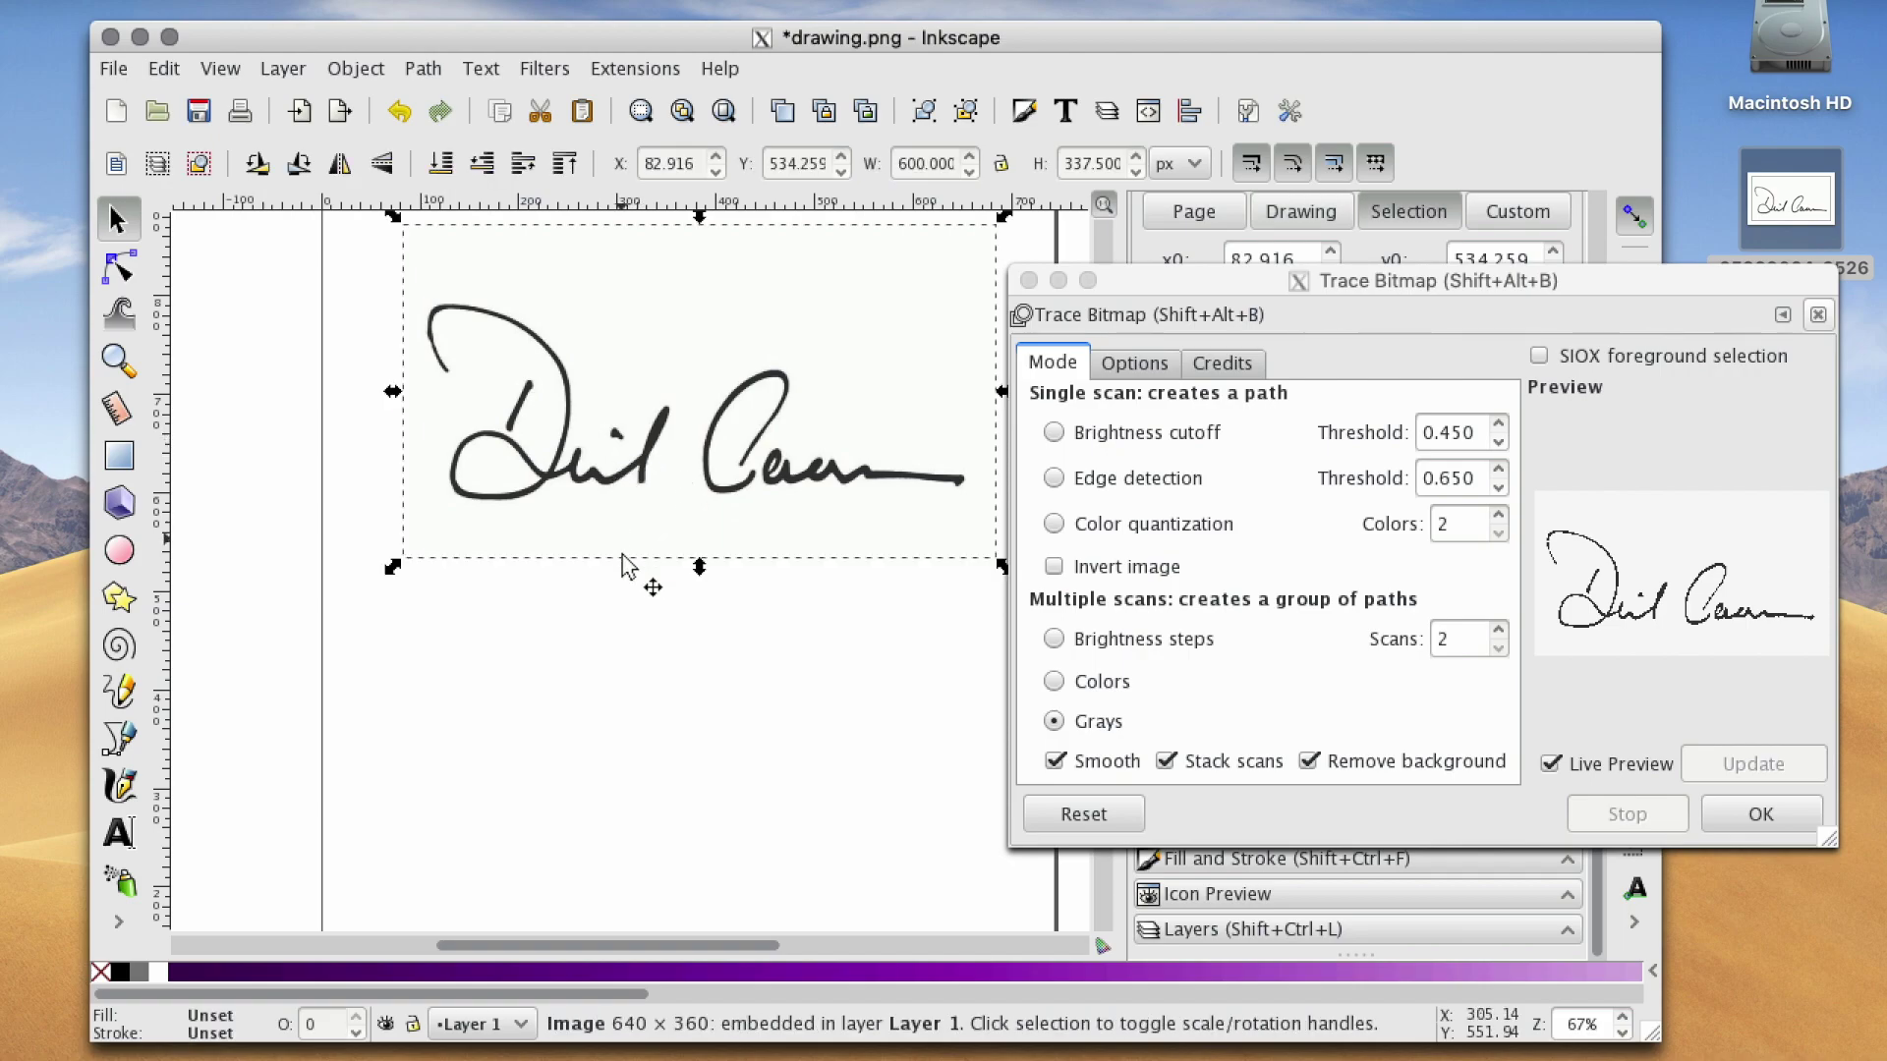
key(ctrl+d)
mouse_move(594, 489)
mouse_down()
mouse_move(604, 708)
mouse_move(566, 831)
mouse_up()
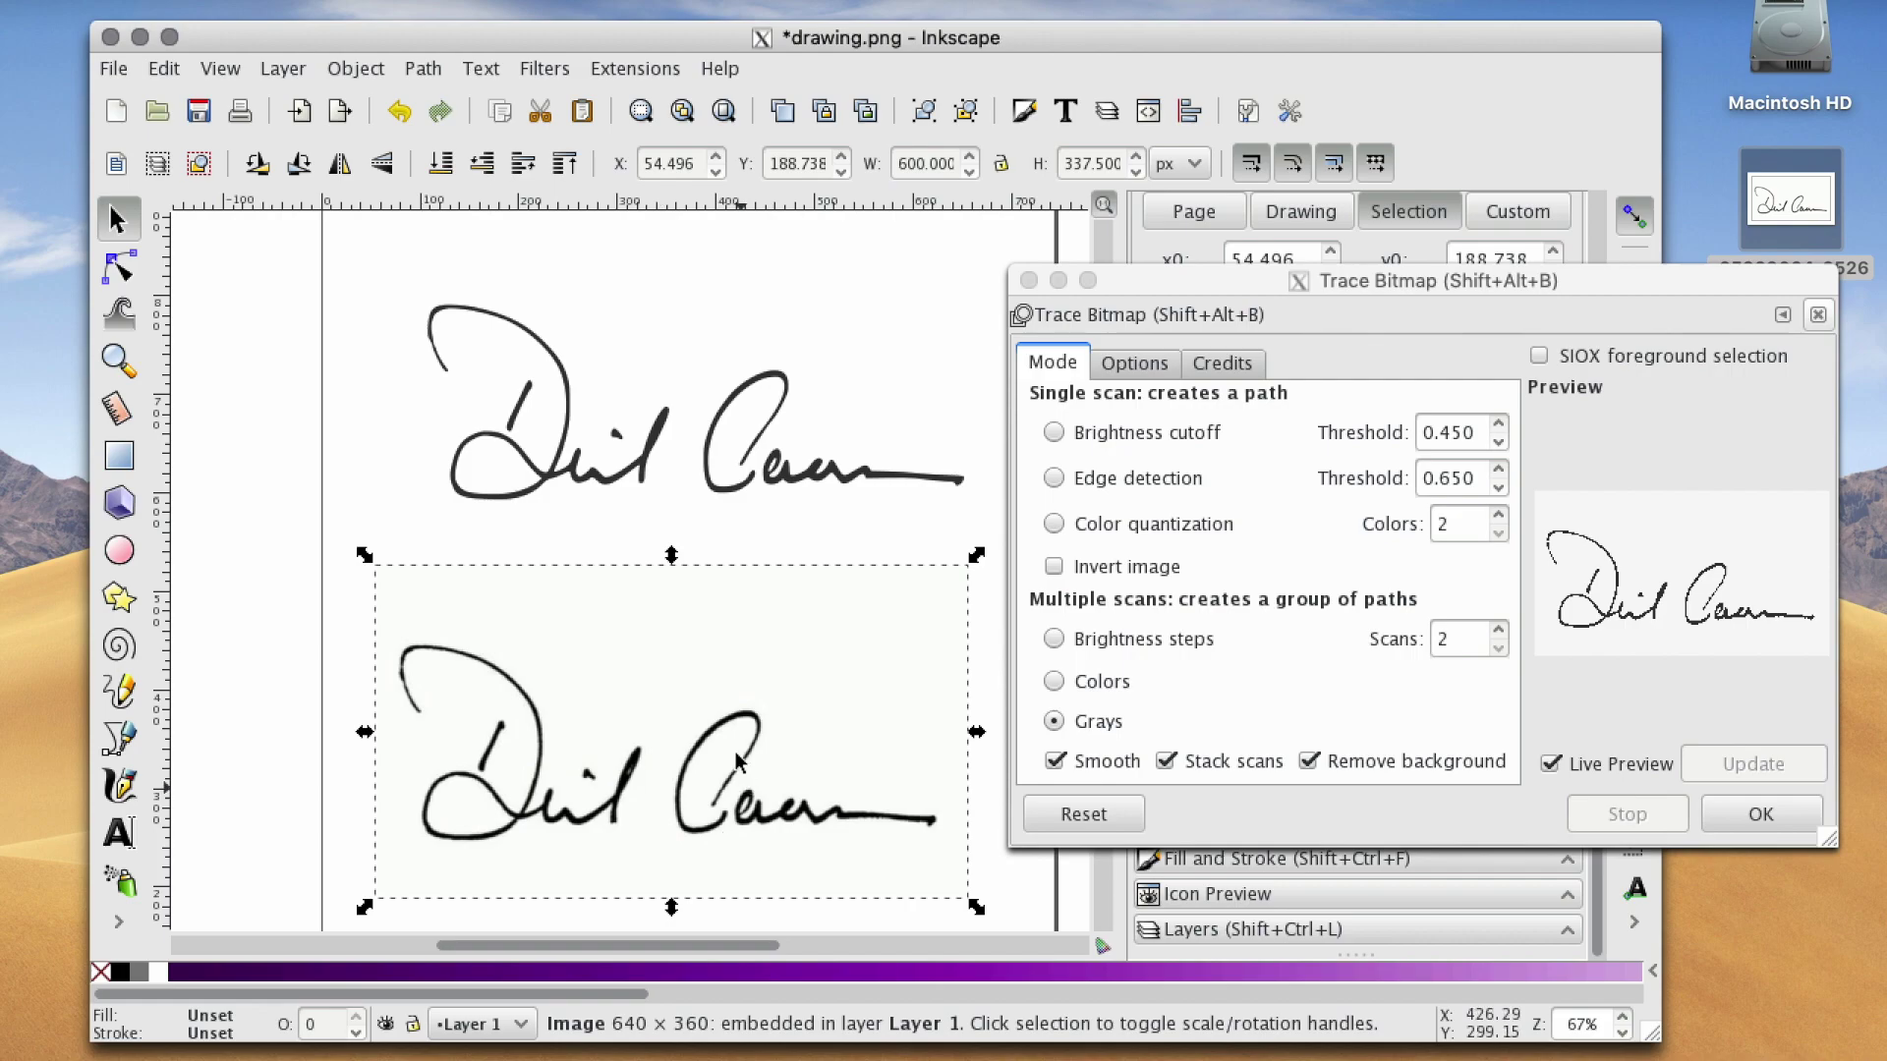
click(570, 472)
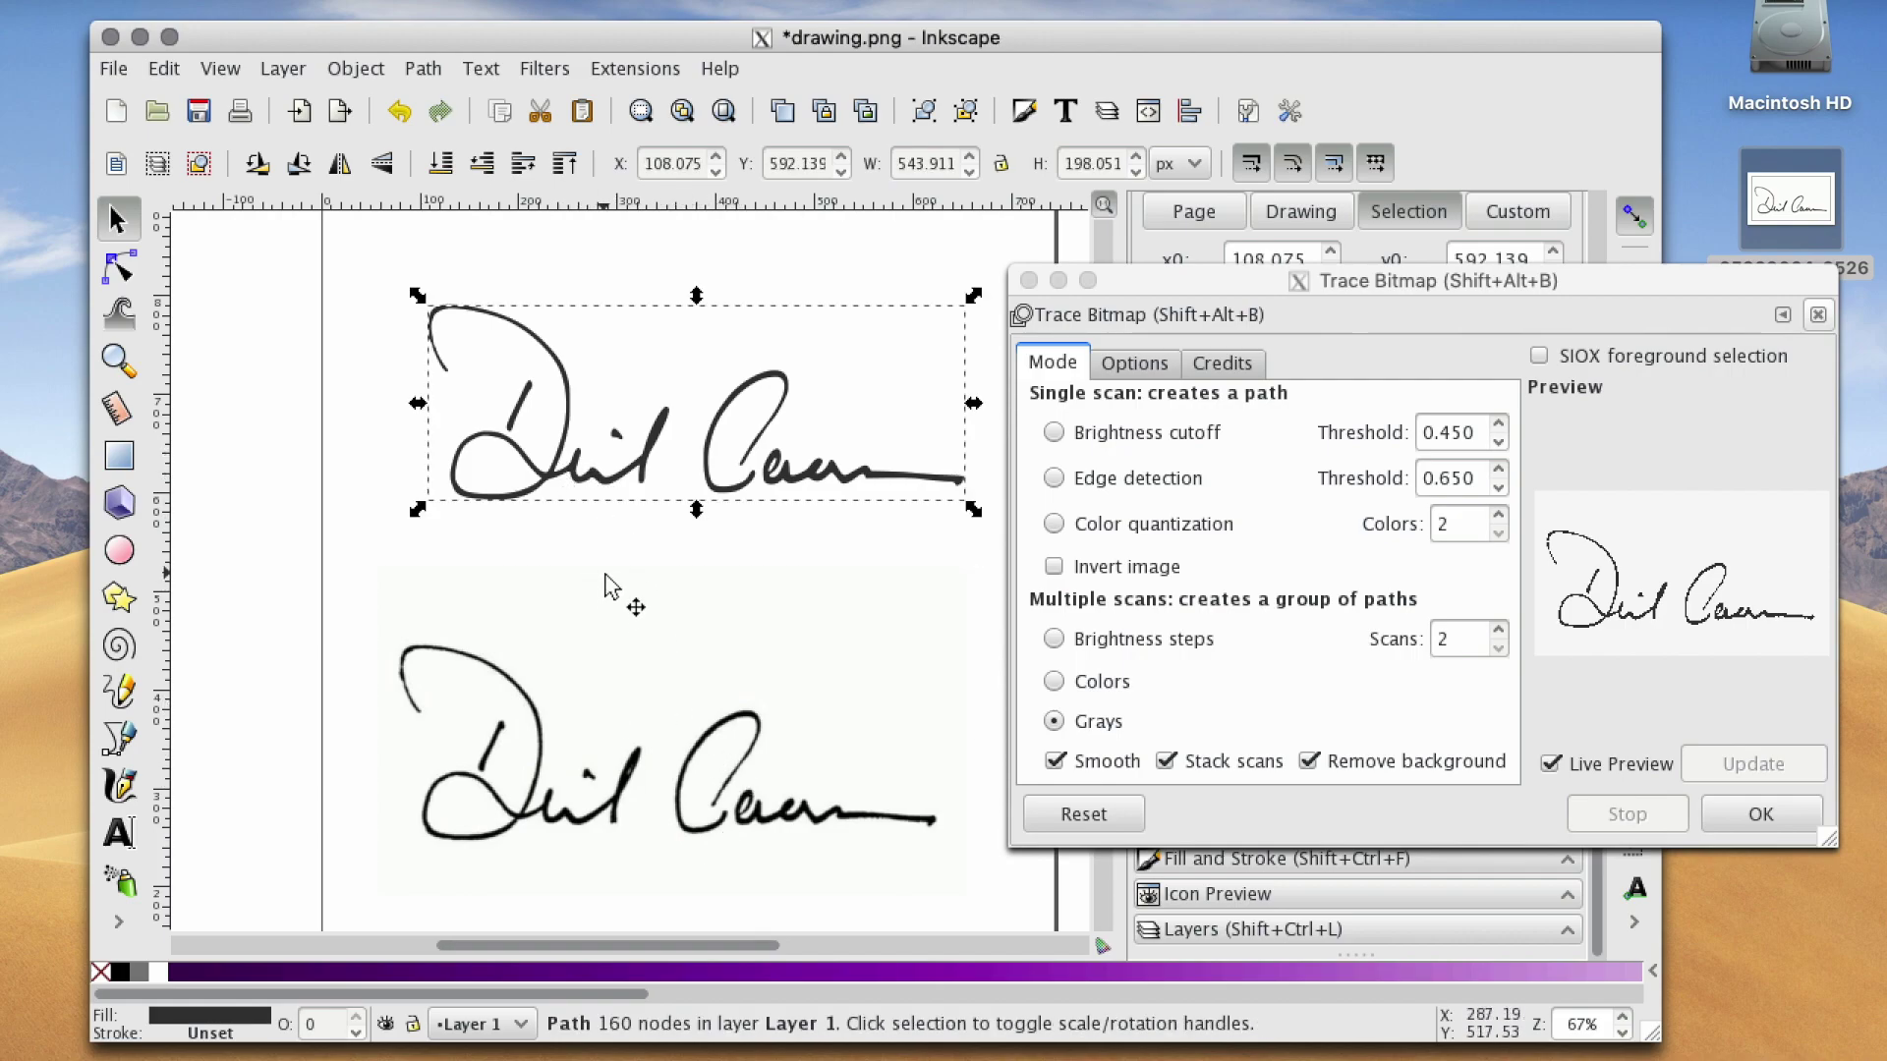
Inspect the traced path's nodes, then close Trace Bitmap to reveal the 570 × 208 px PNG export
click(111, 278)
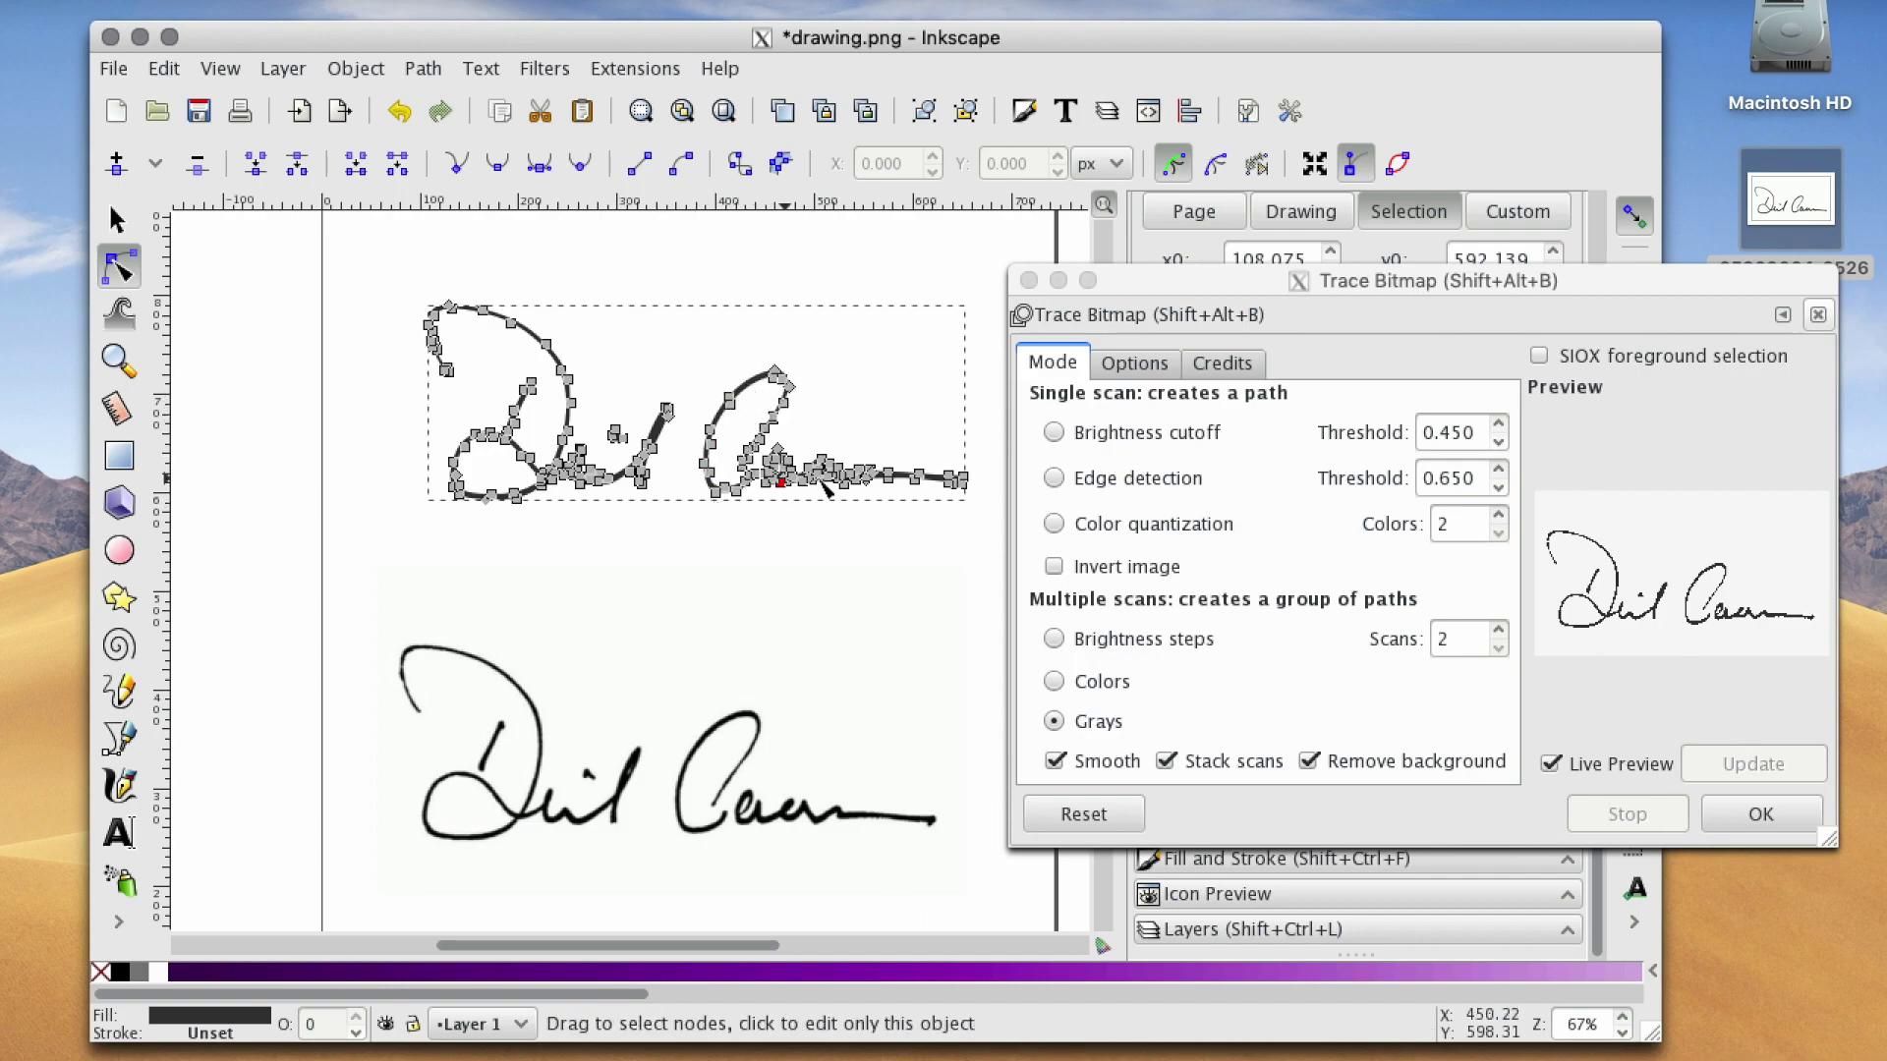
click(119, 222)
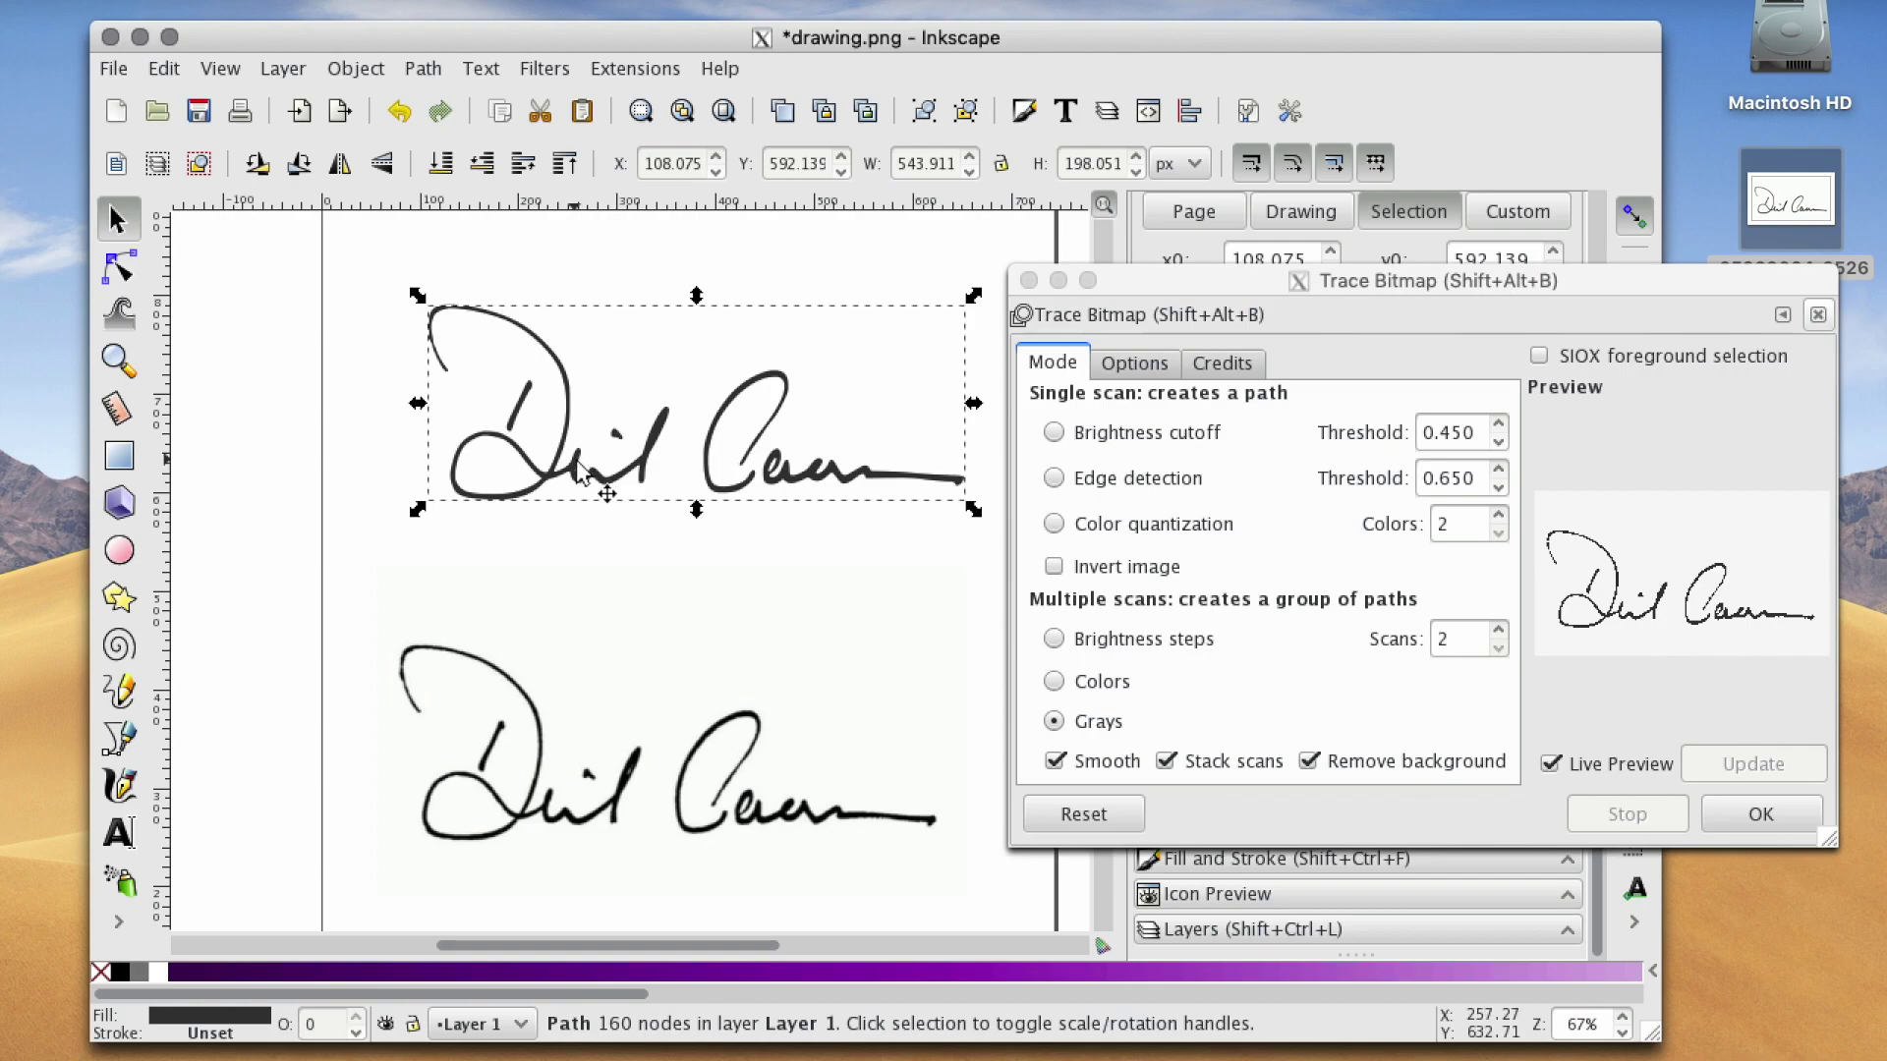
mouse_move(1164, 287)
mouse_down()
mouse_move(814, 676)
mouse_move(512, 335)
mouse_move(1220, 197)
mouse_move(997, 137)
mouse_move(966, 95)
mouse_up()
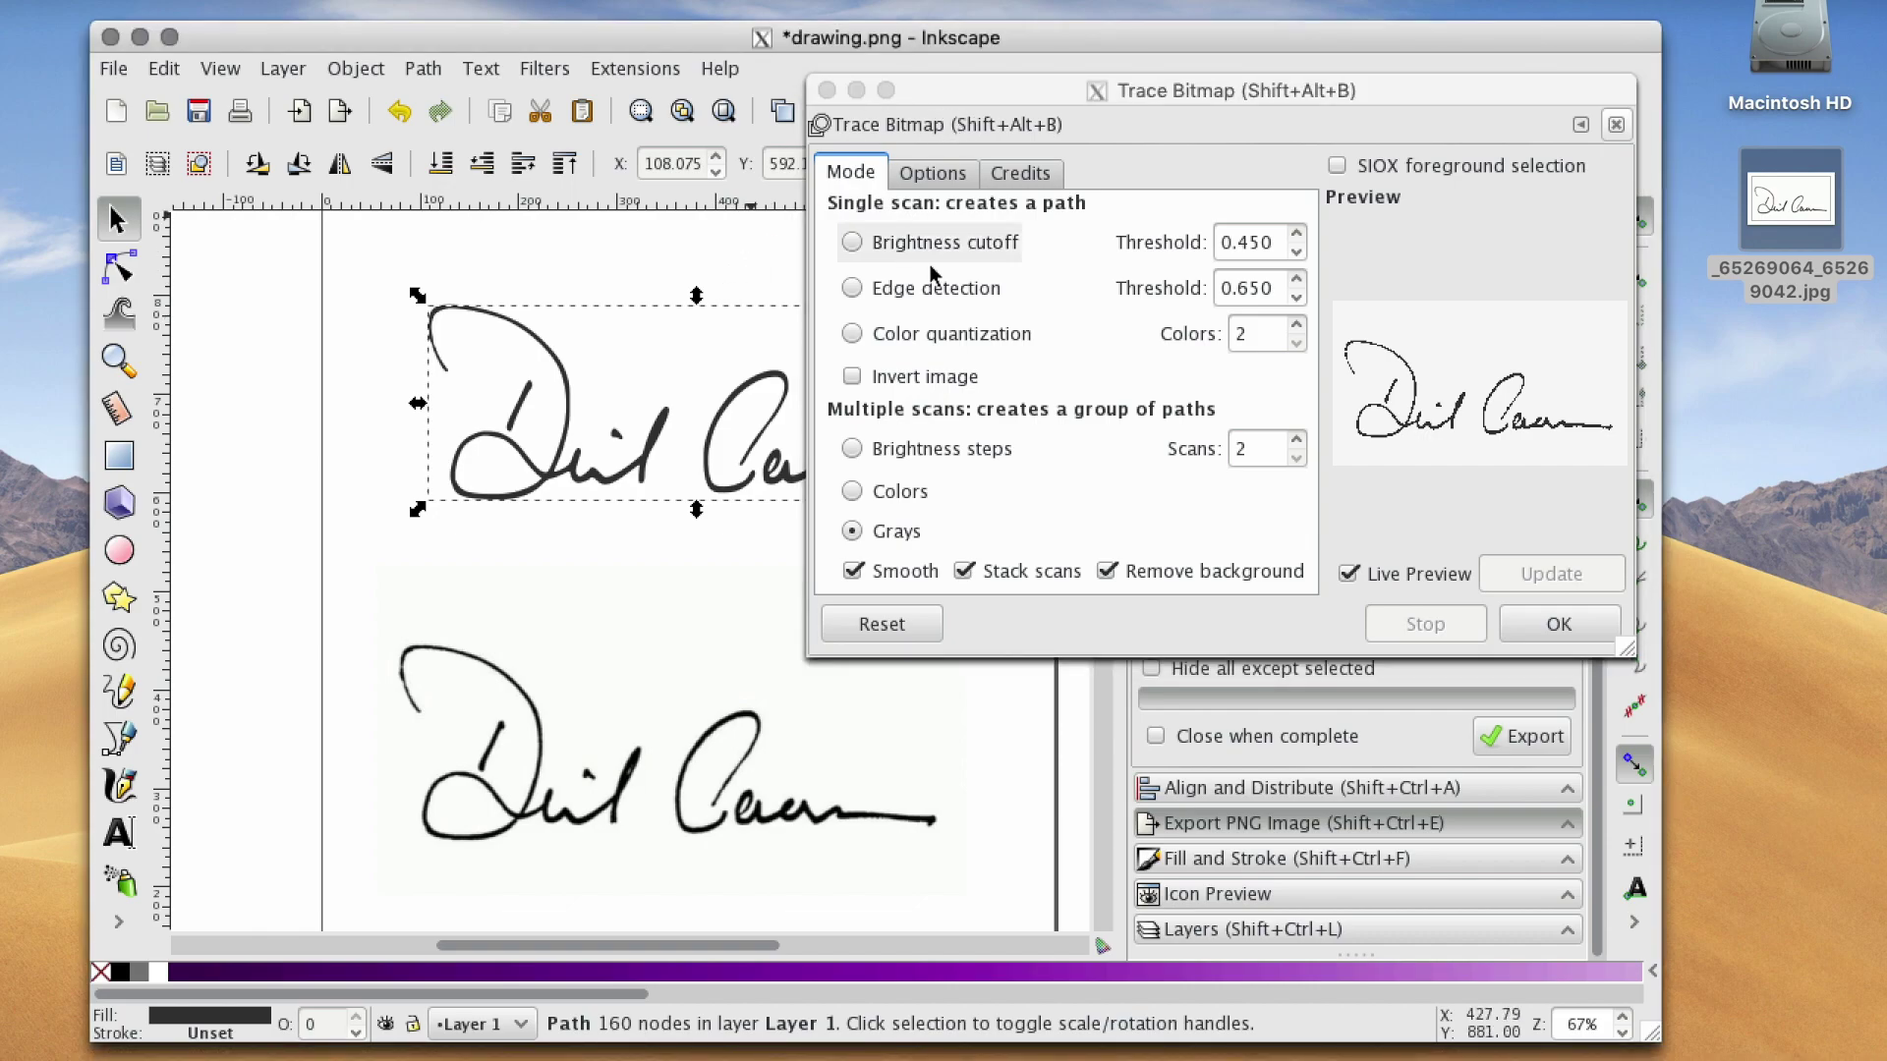
click(1585, 647)
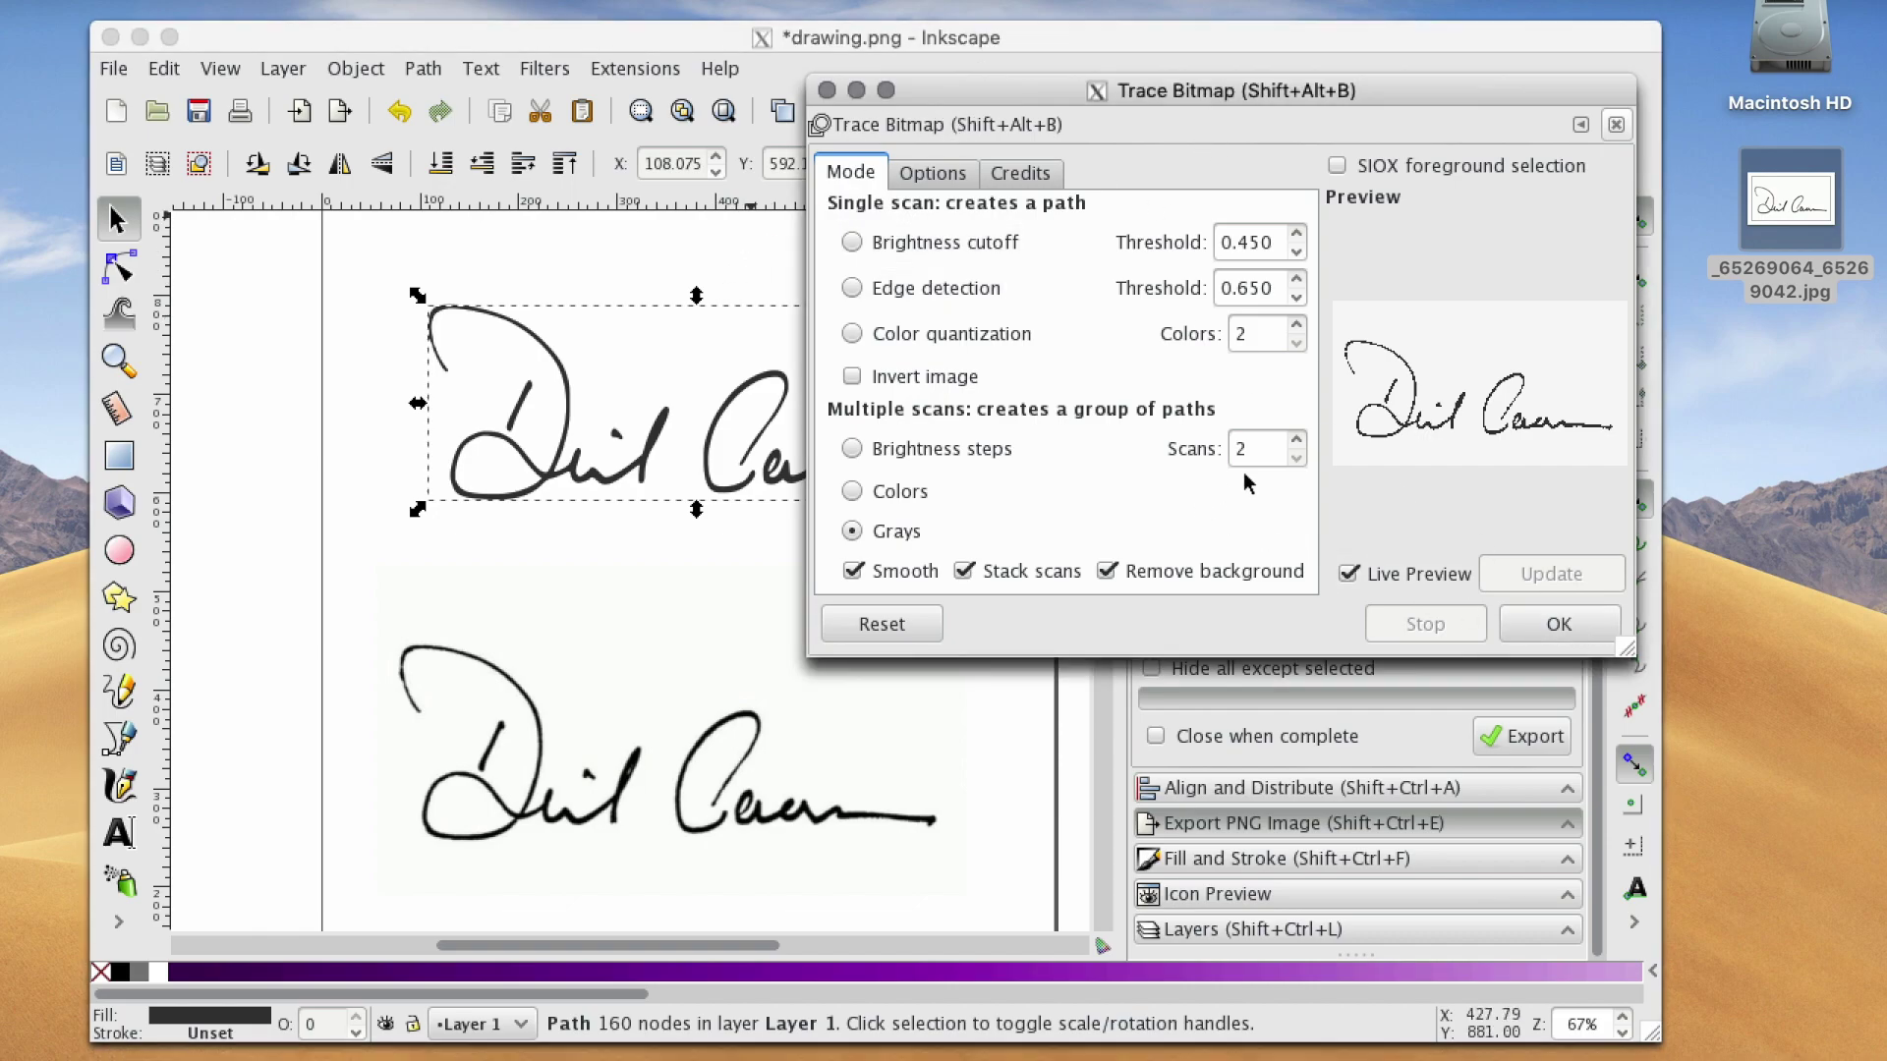
click(826, 90)
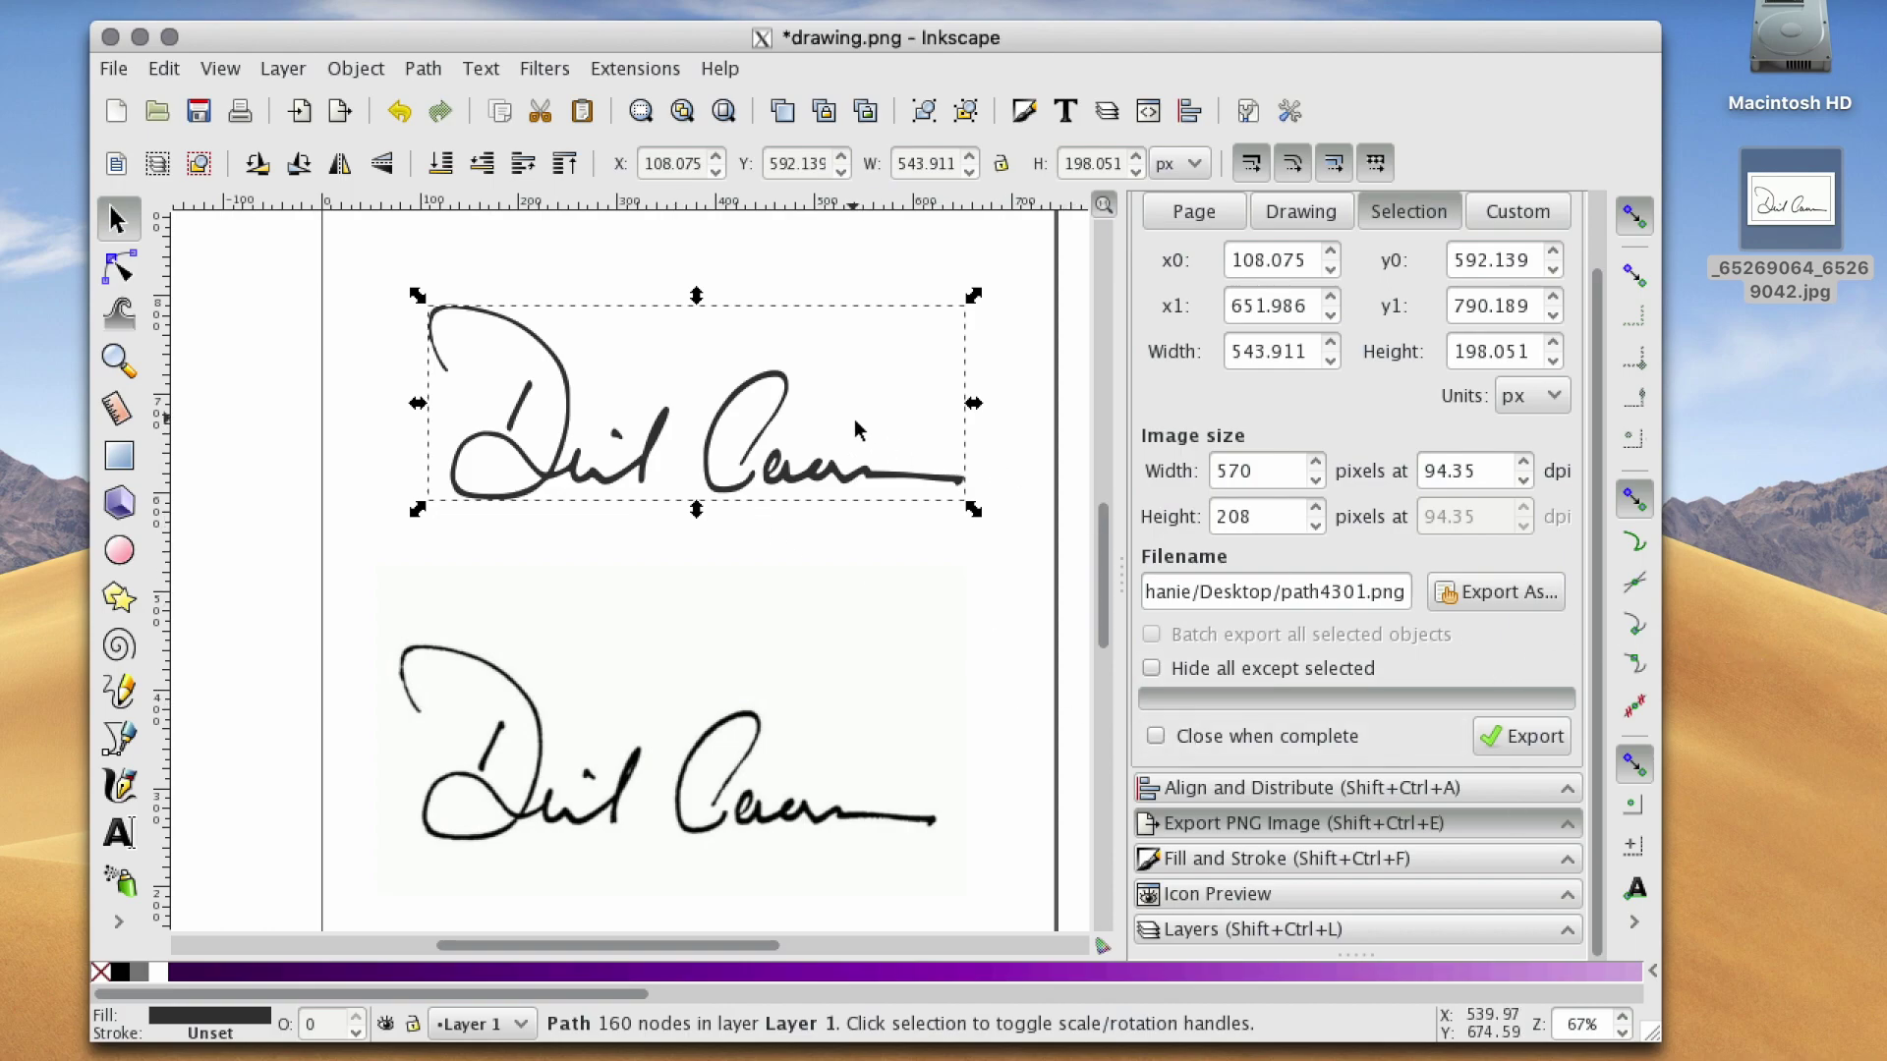
Export the traced selection as a PNG named 'signature' on the Desktop, then minimize Inkscape
click(1524, 592)
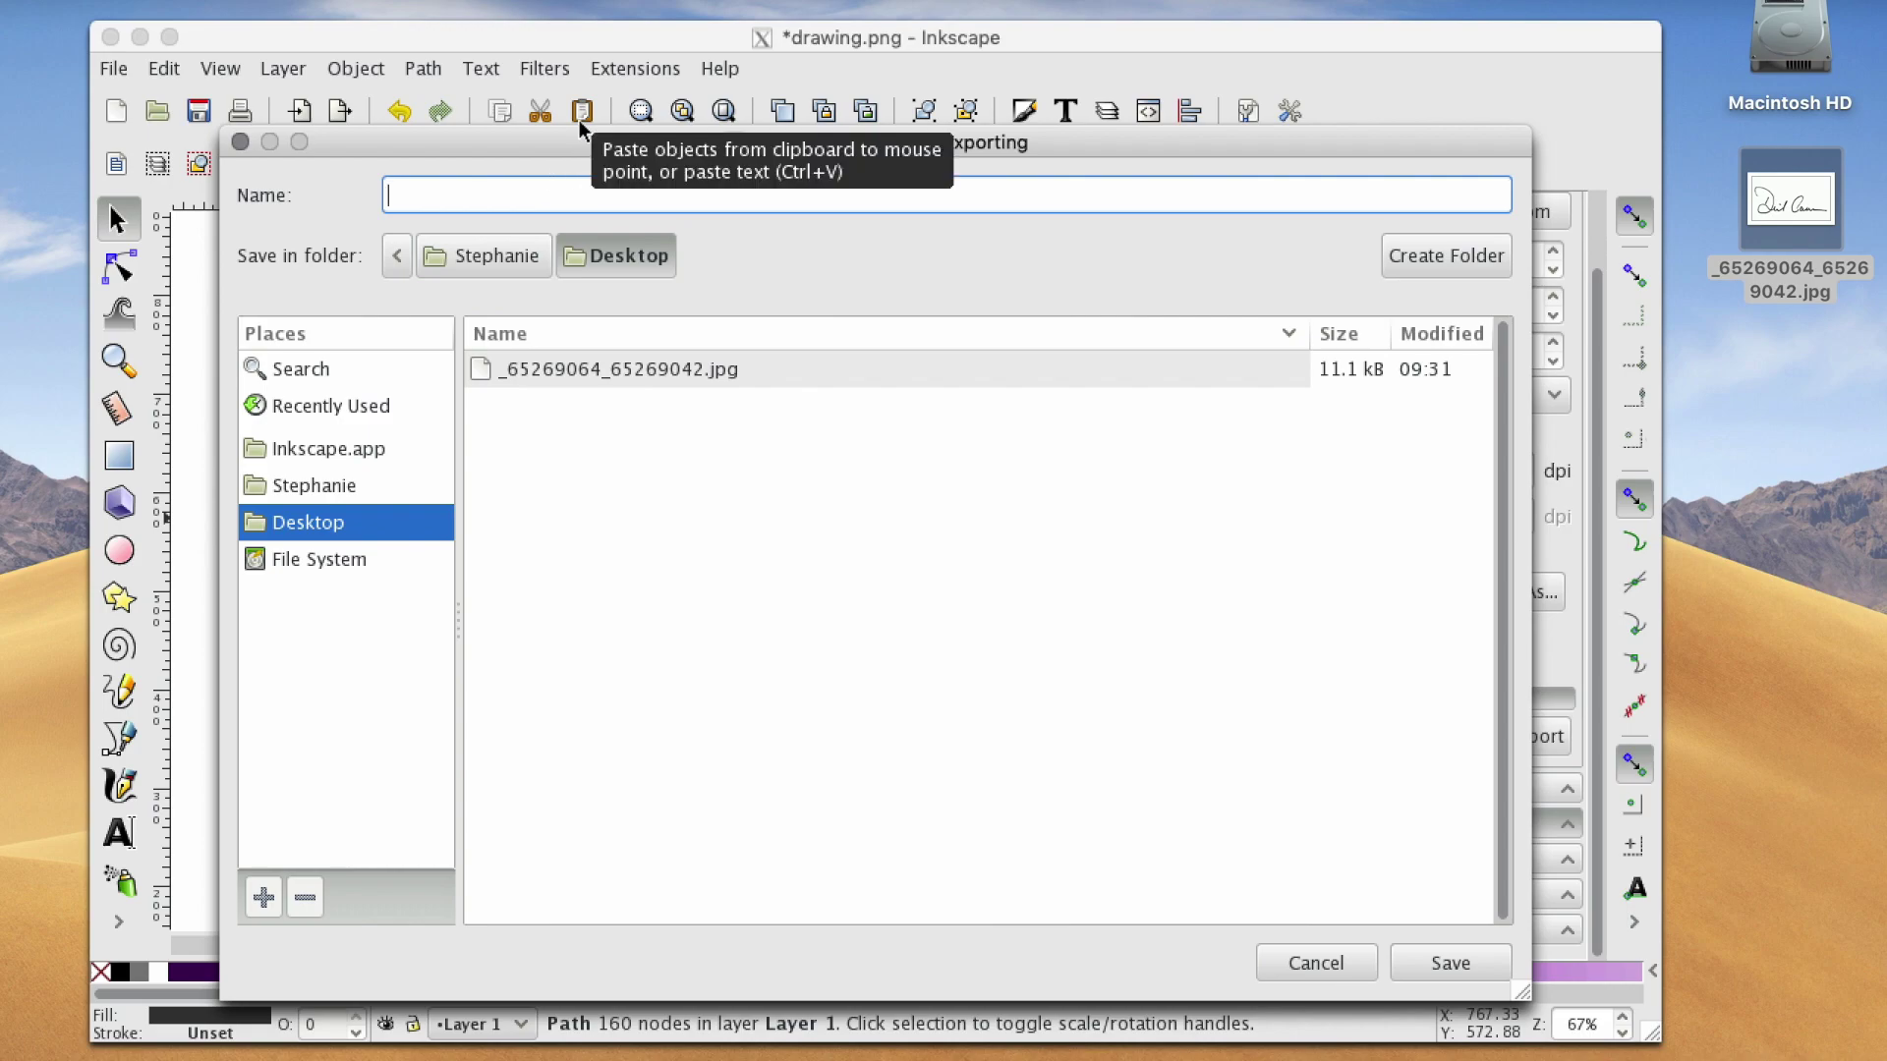
text(si)
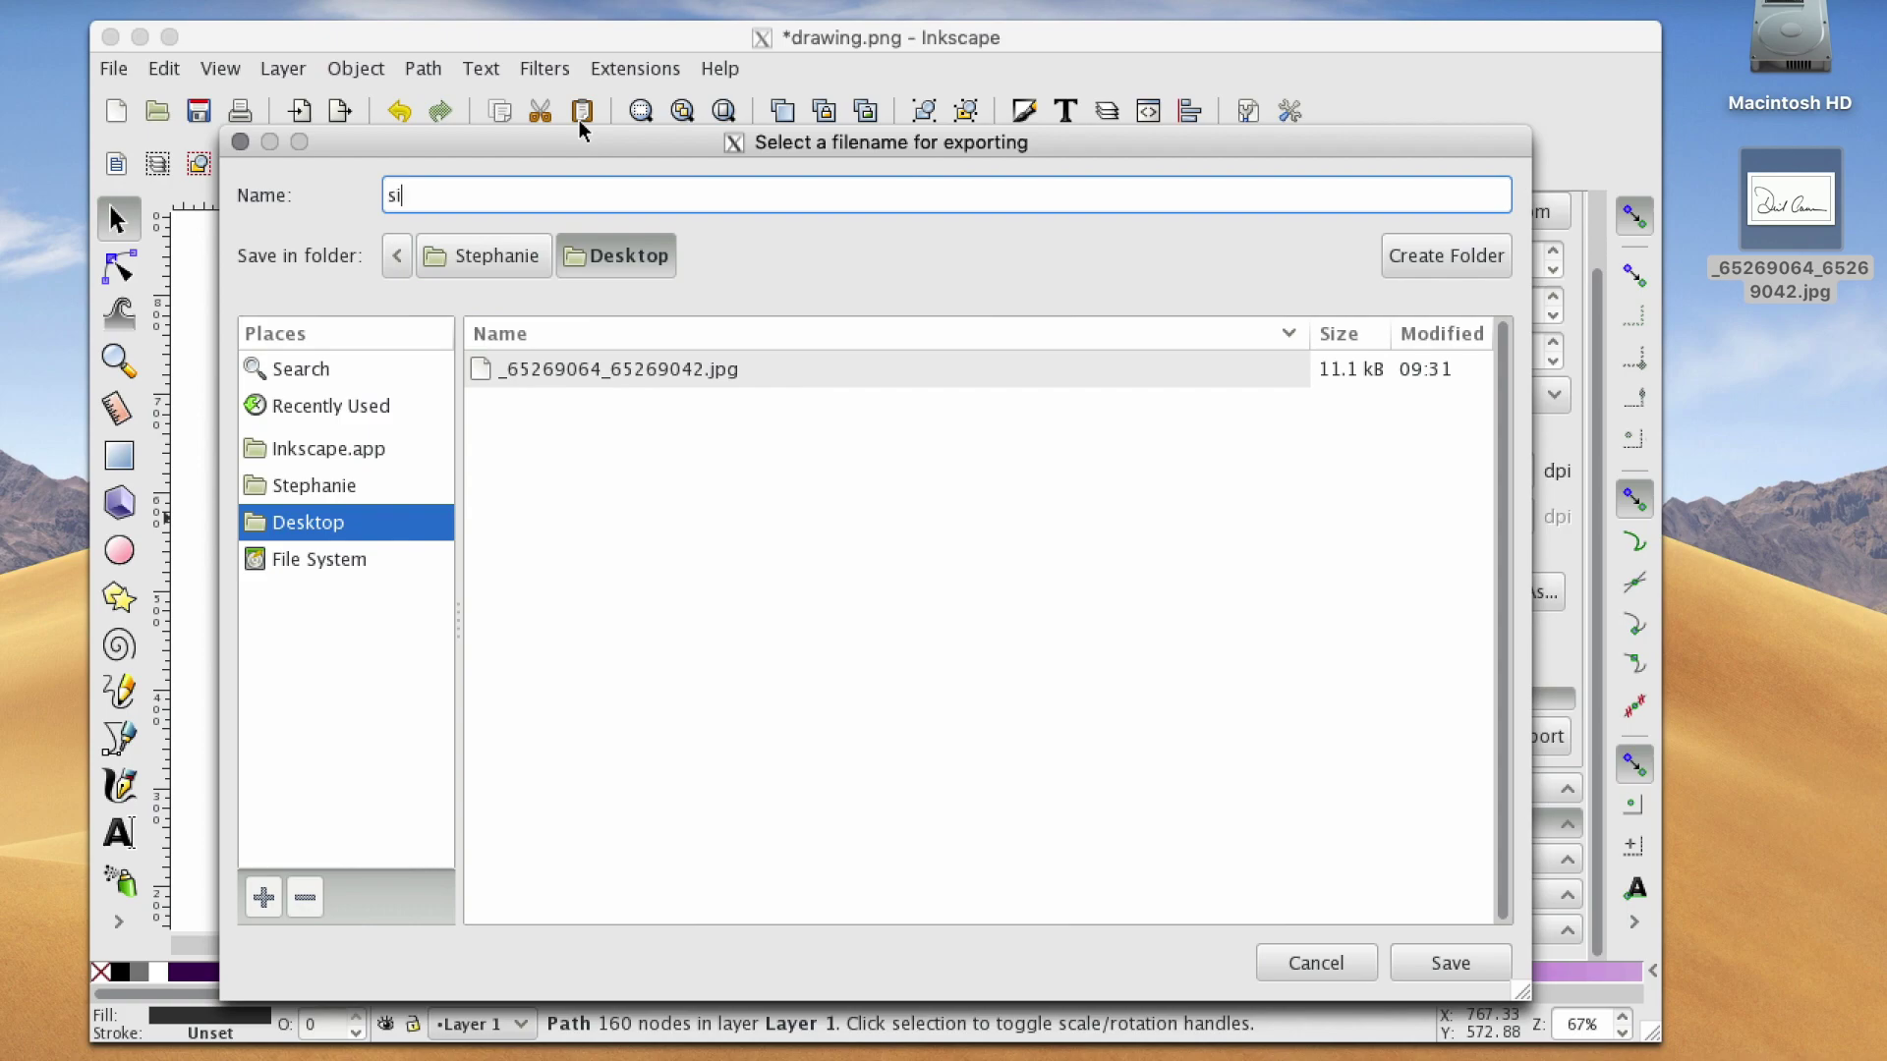
text(gnature)
click(1466, 972)
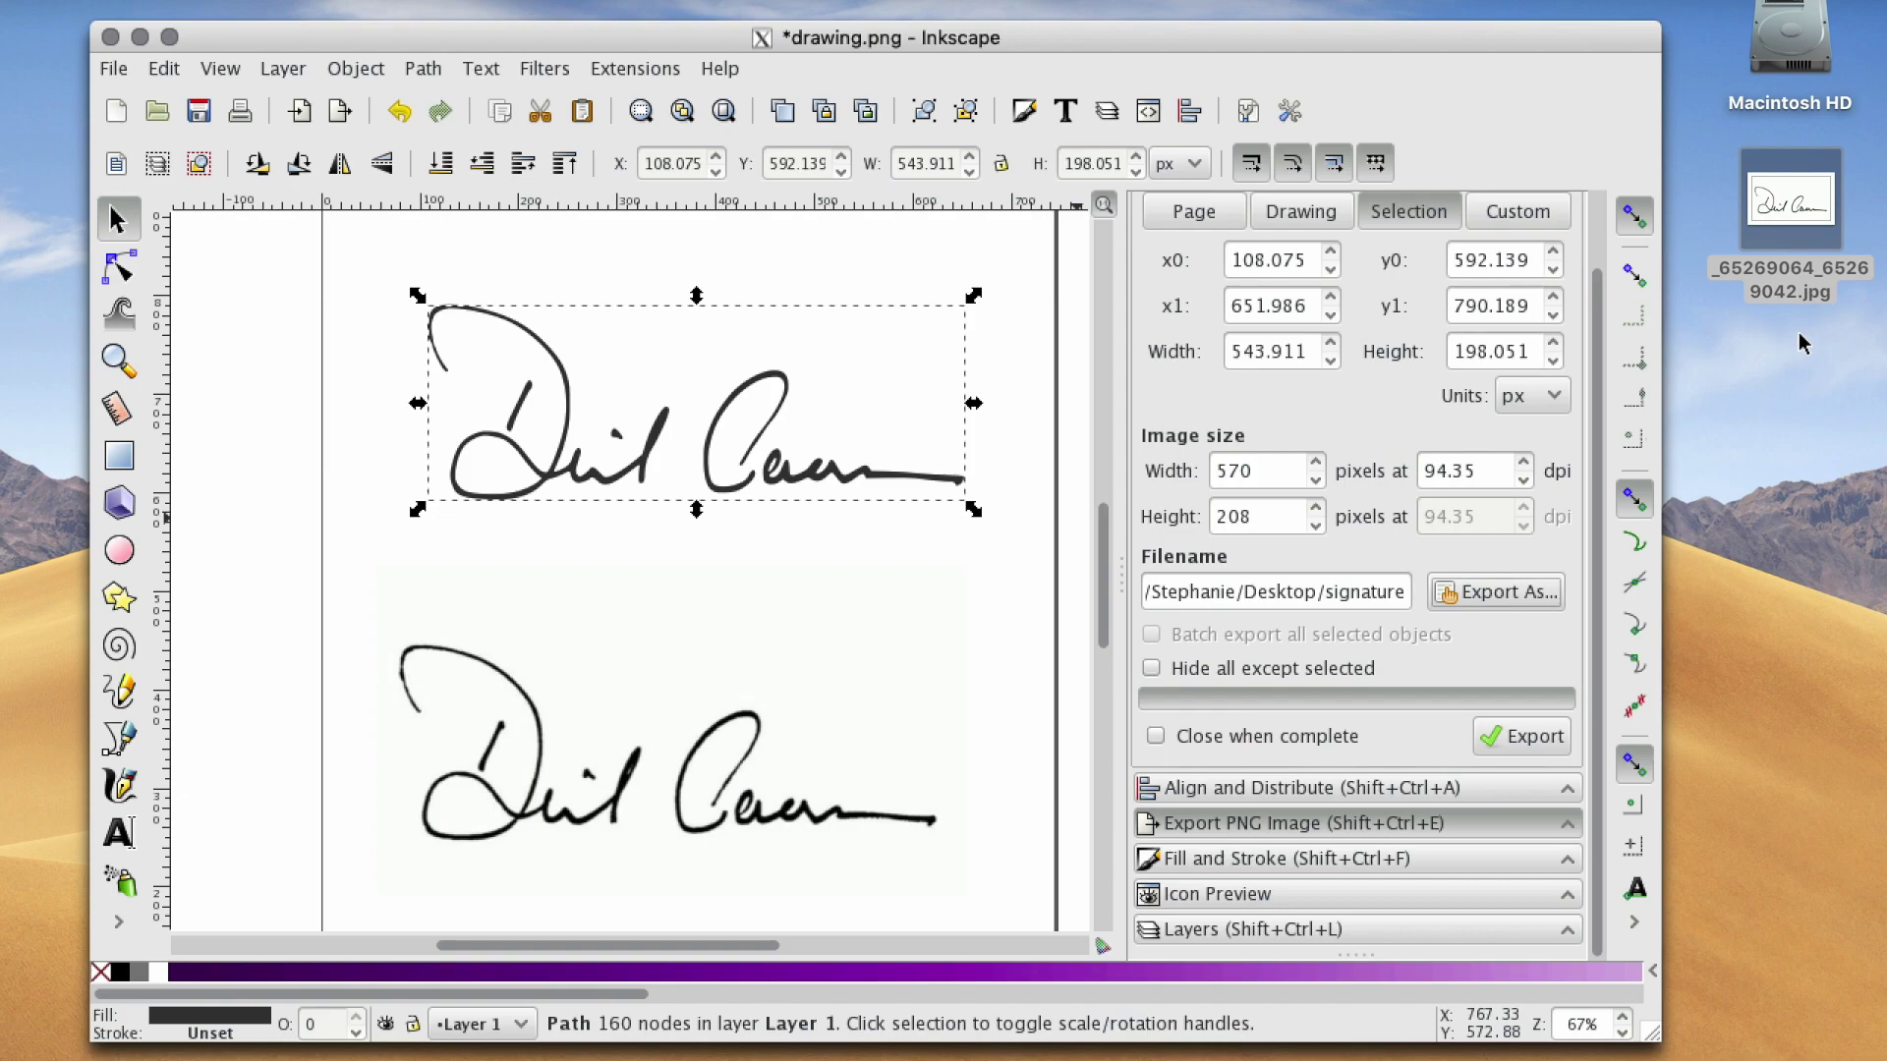
click(1533, 737)
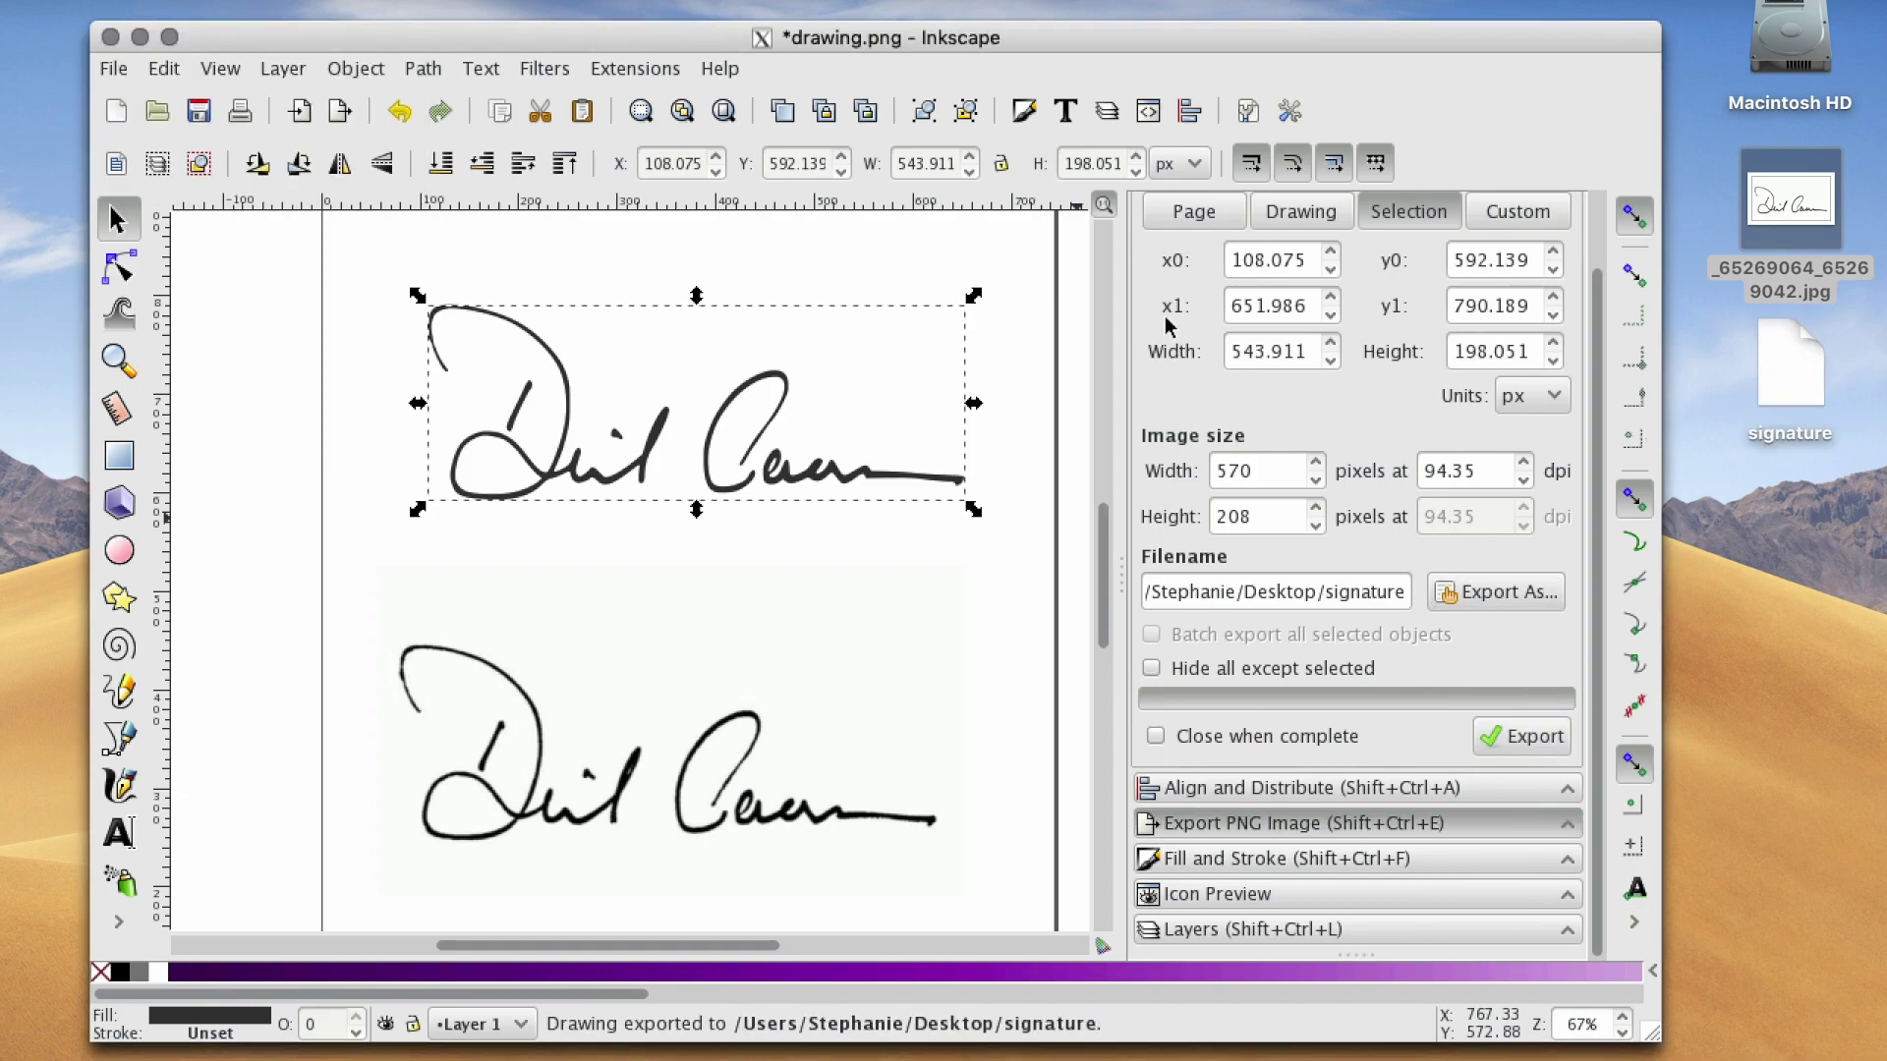
click(141, 37)
click(1805, 397)
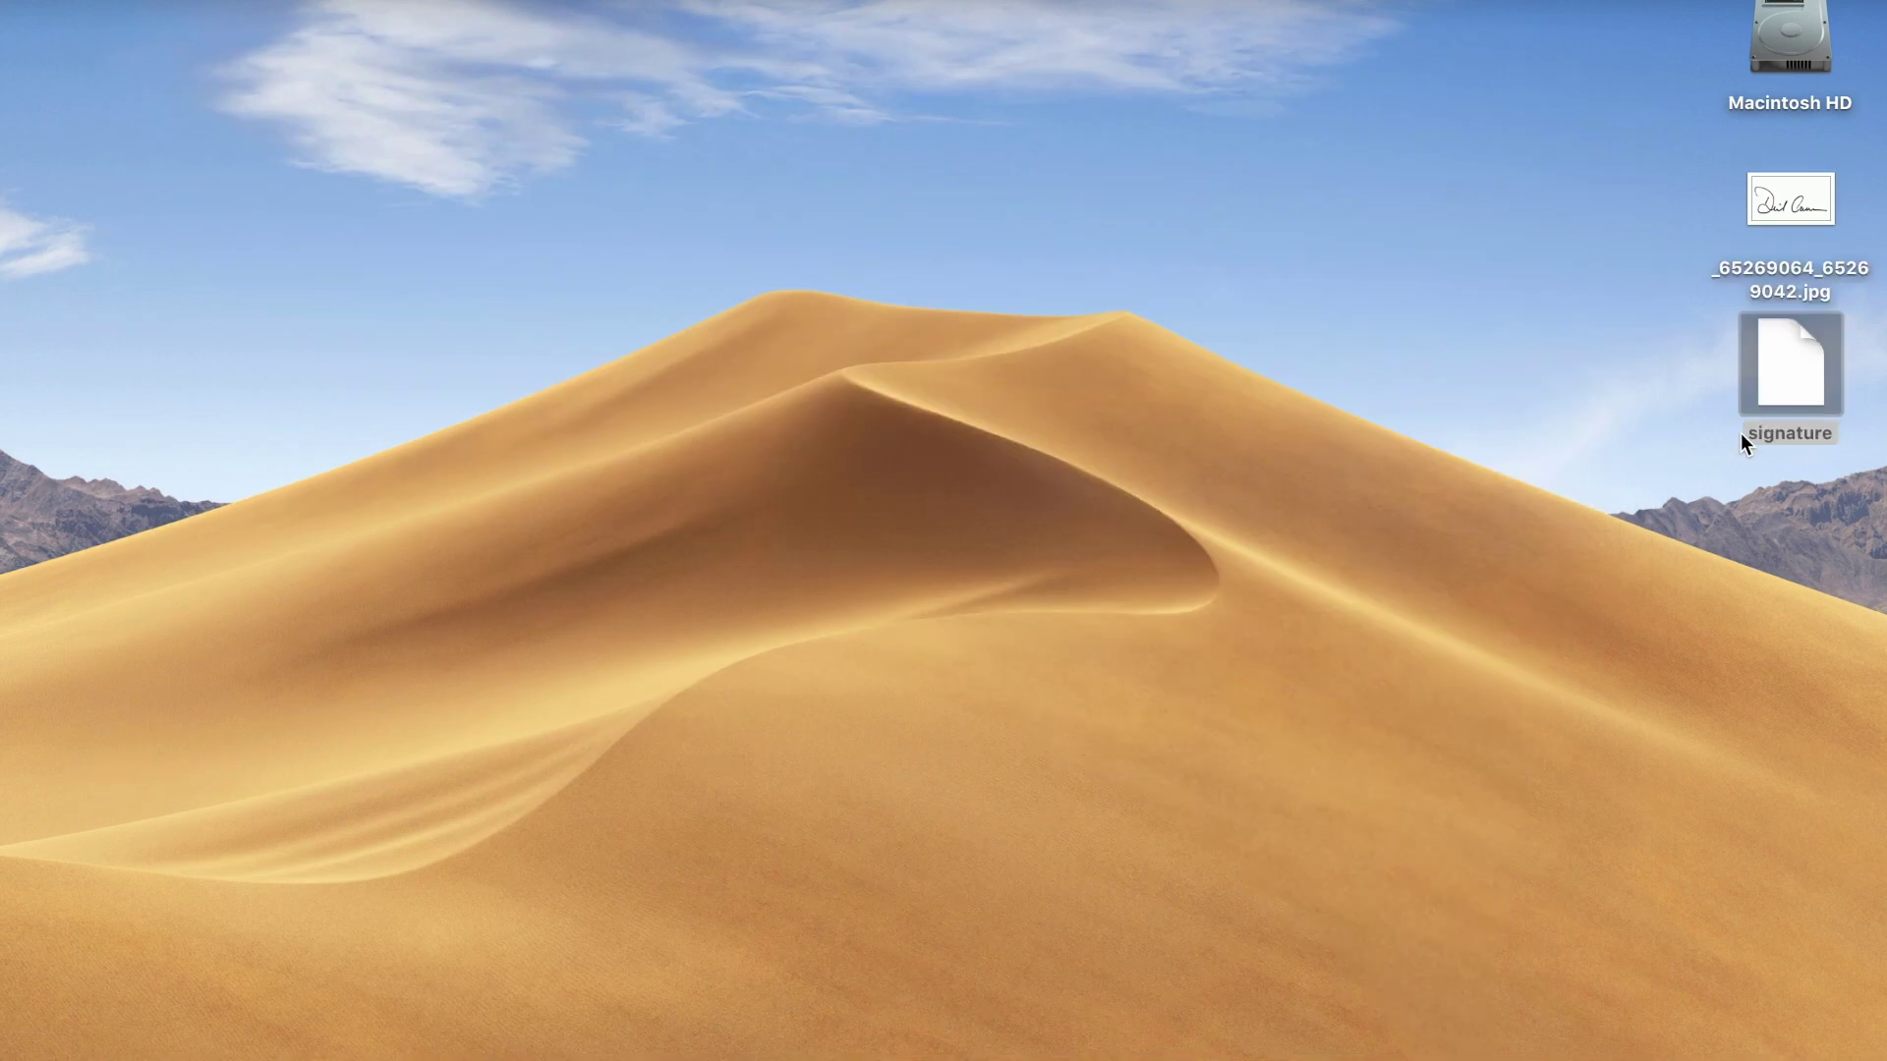
Open the exported signature PNG in Preview and center its window on screen
double_click(1744, 433)
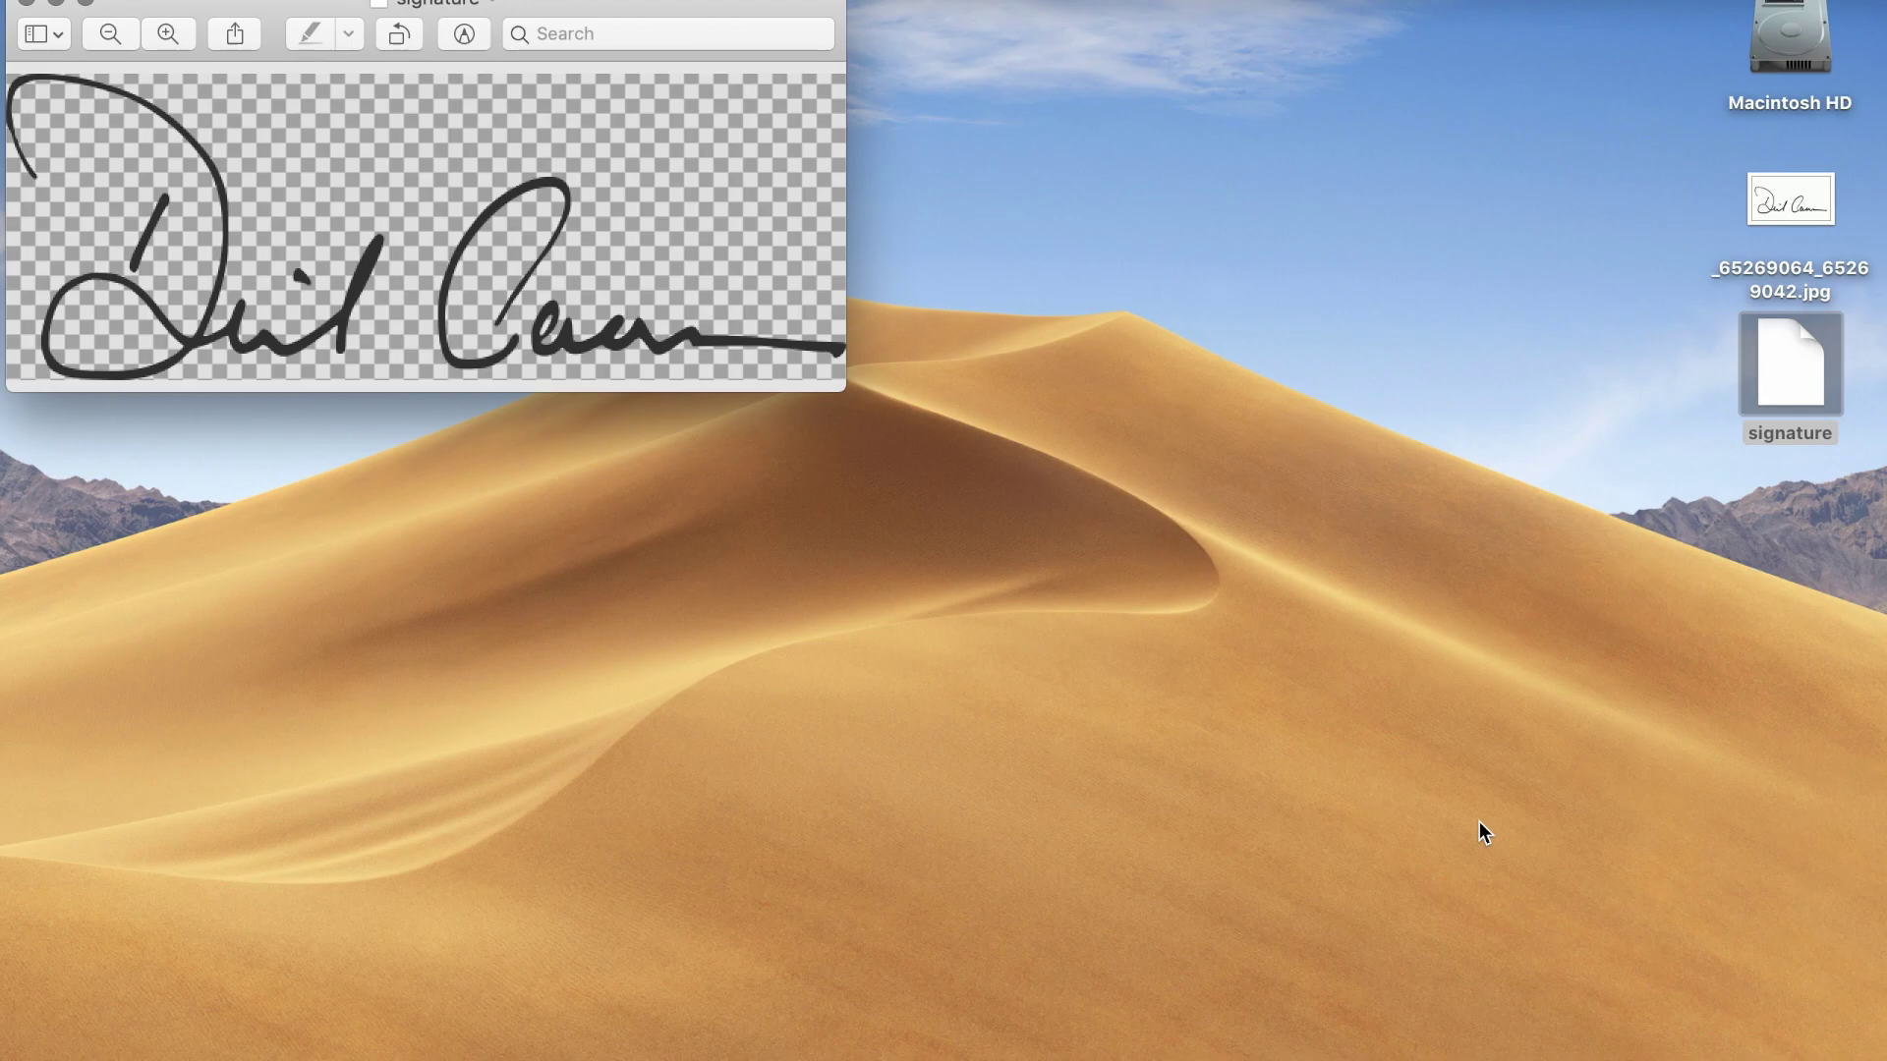
mouse_move(562, 4)
mouse_down()
mouse_move(1081, 208)
mouse_move(1012, 92)
mouse_up()
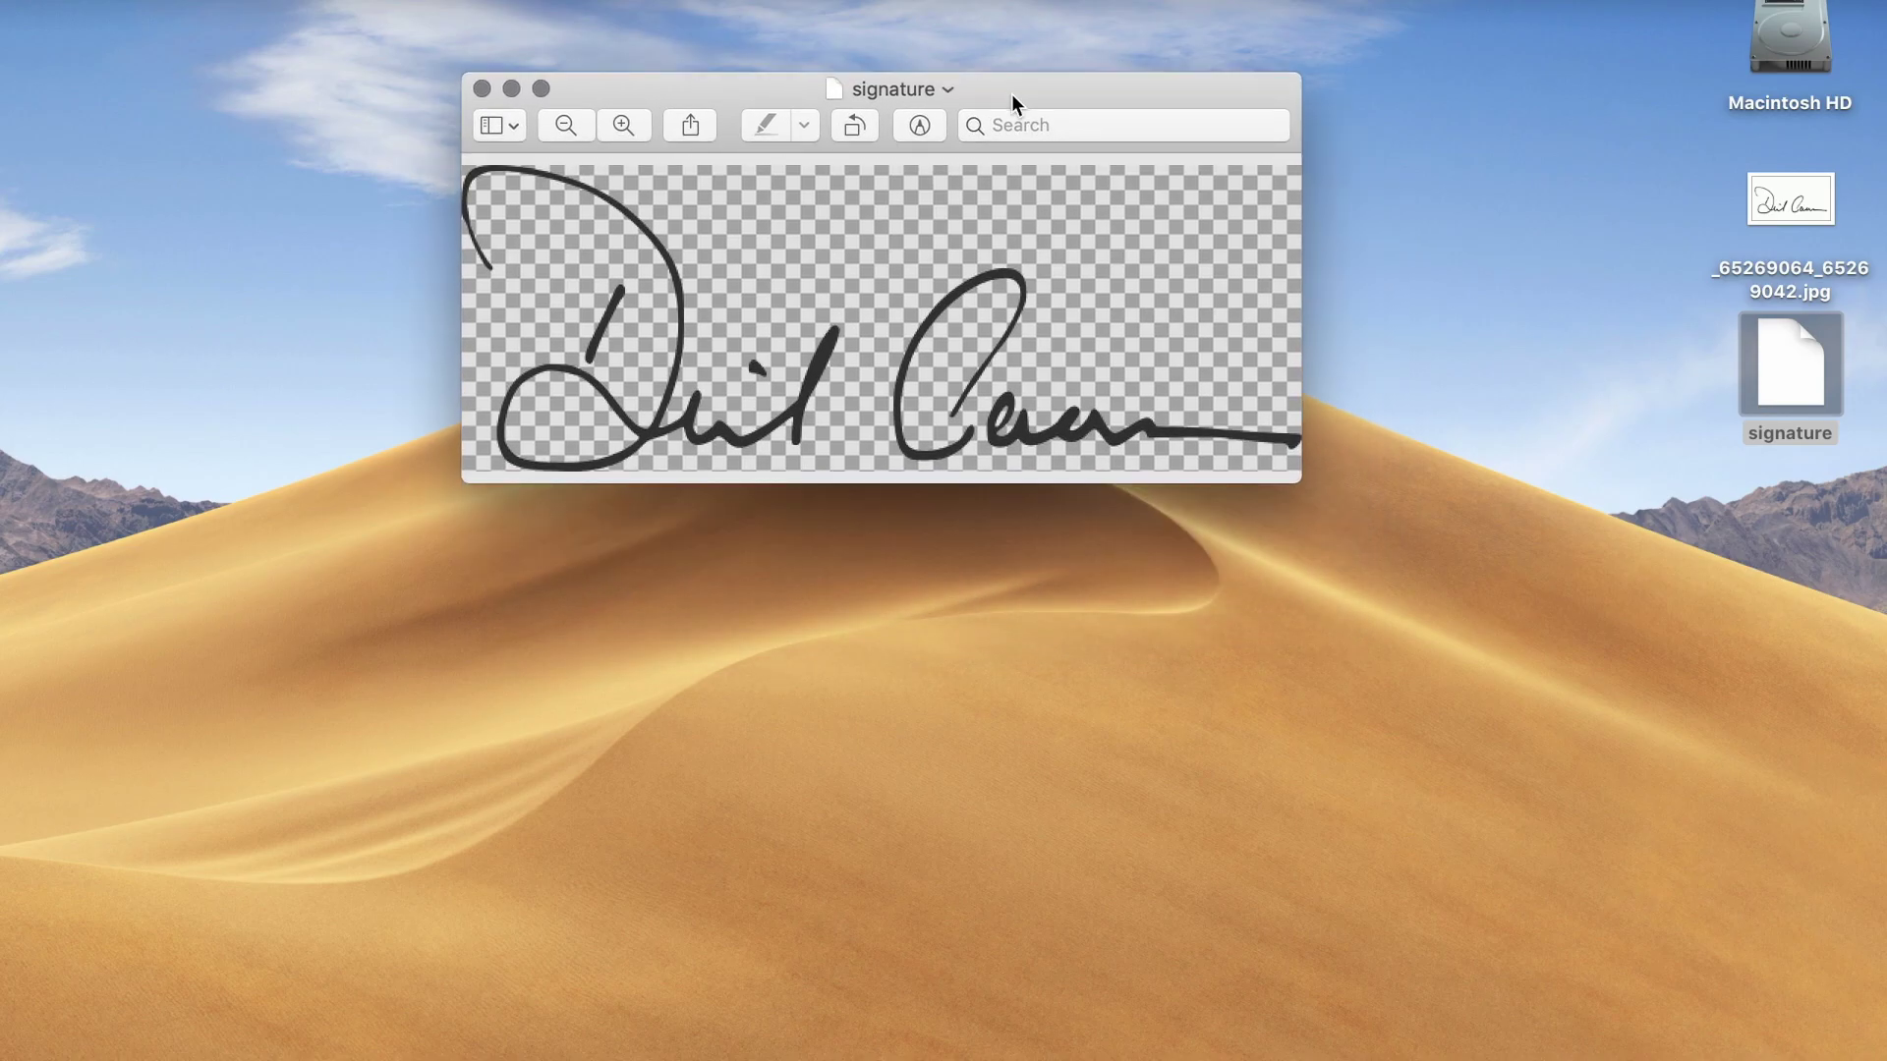